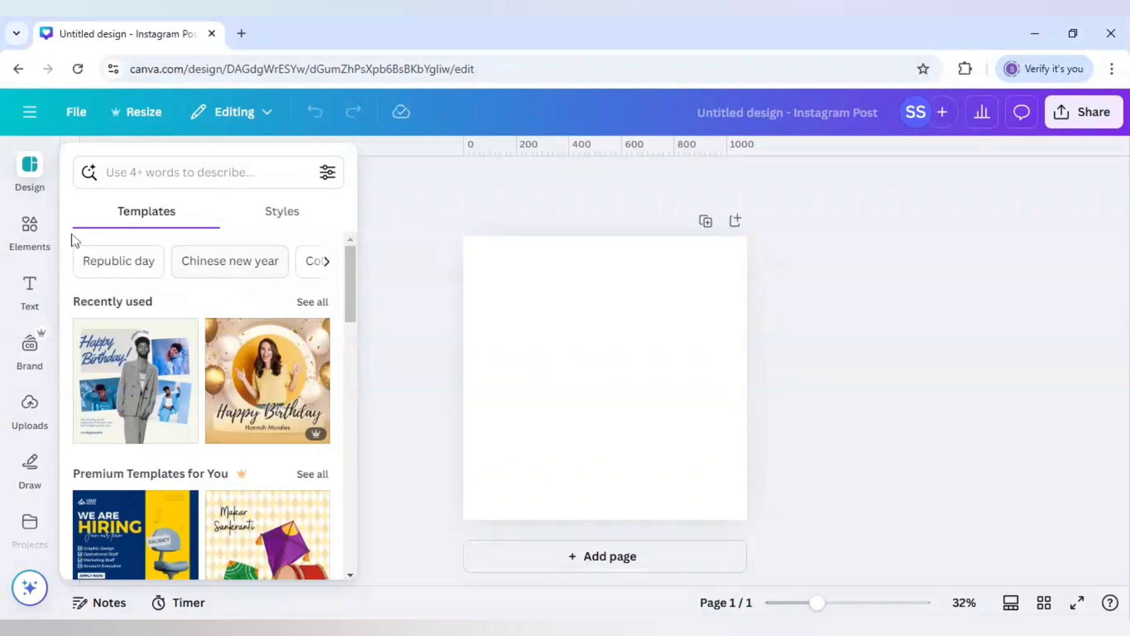
Search the elements library for "paint splatter" and add the dark red splatter graphic to the page
{"action": "left_click", "coordinate": [31, 227]}
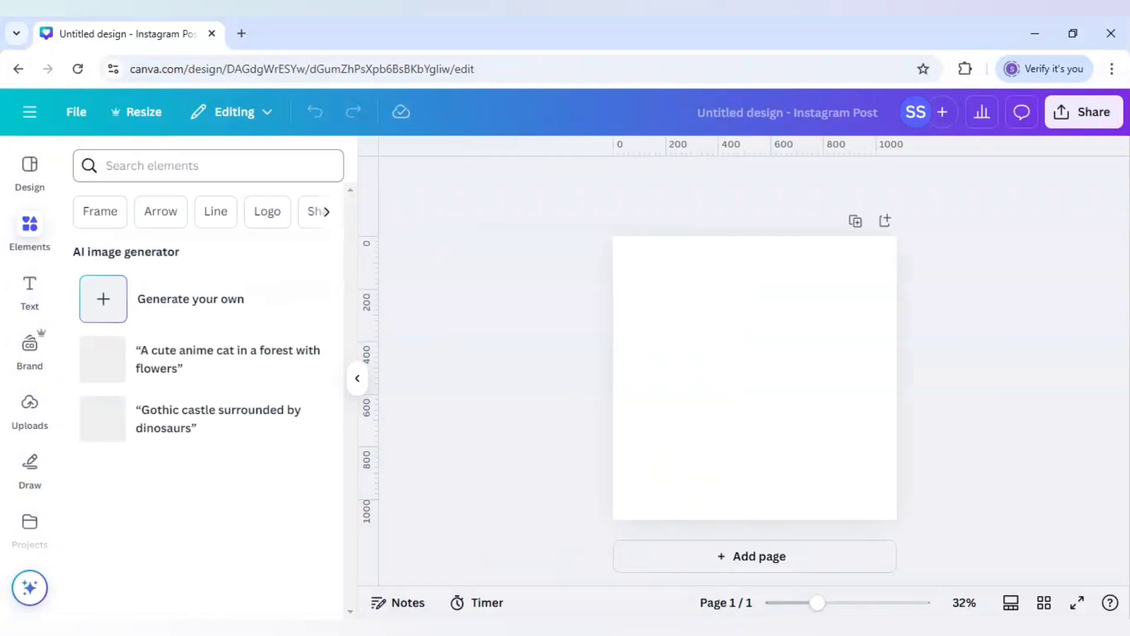
{"action": "left_click", "coordinate": [208, 166]}
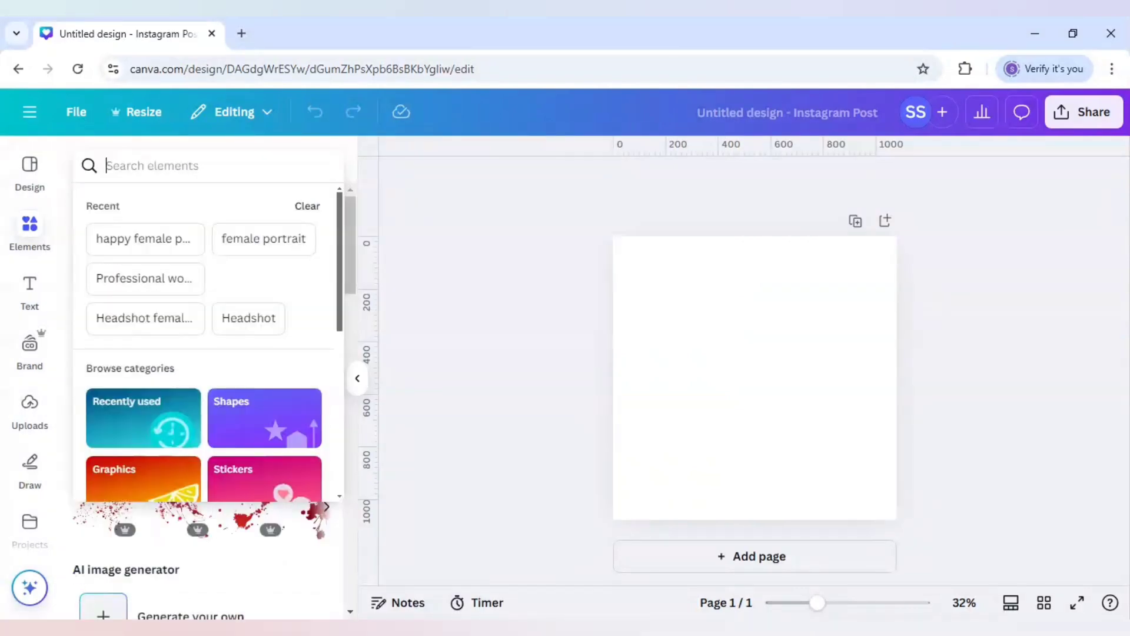
{"action": "type", "text": "paint"}
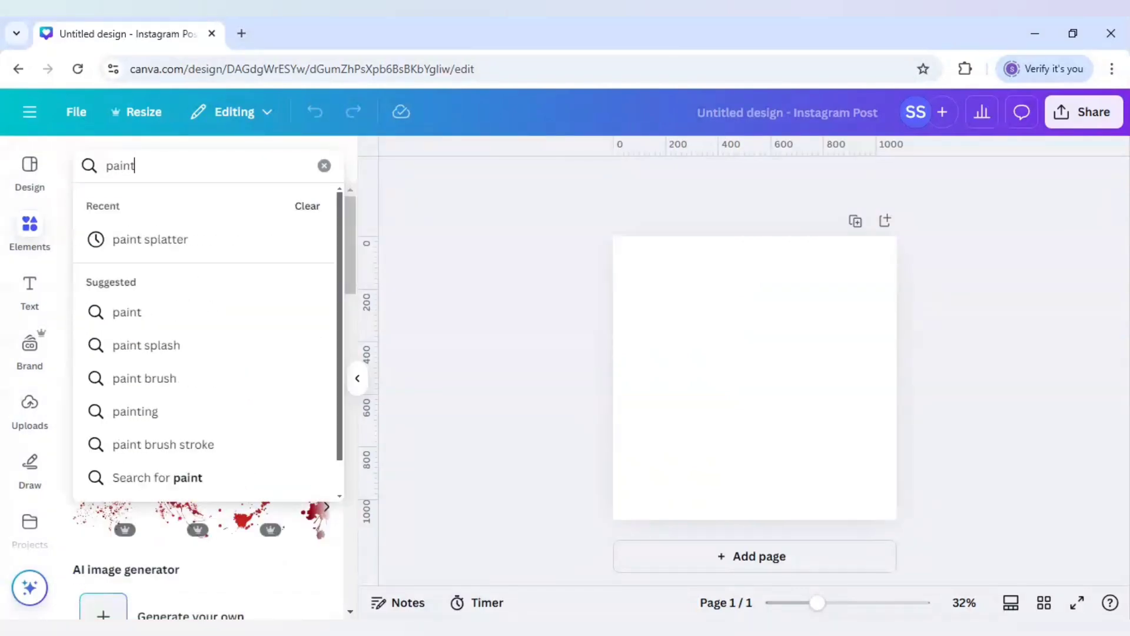
{"action": "type", "text": " splatter"}
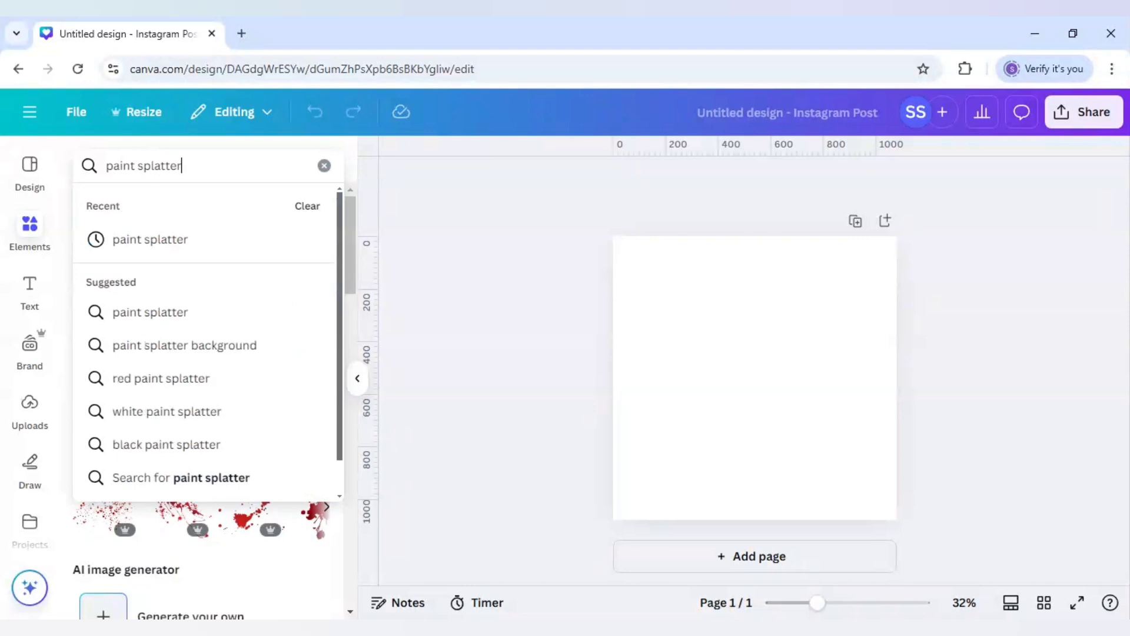
{"action": "key", "text": "Return"}
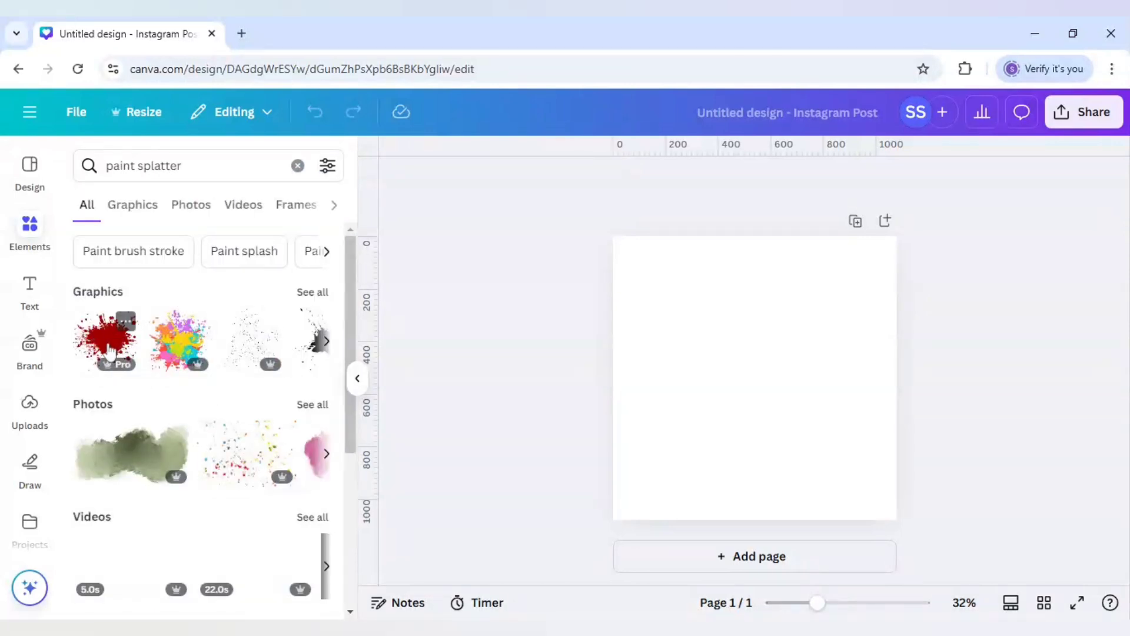
{"action": "left_click", "coordinate": [109, 350]}
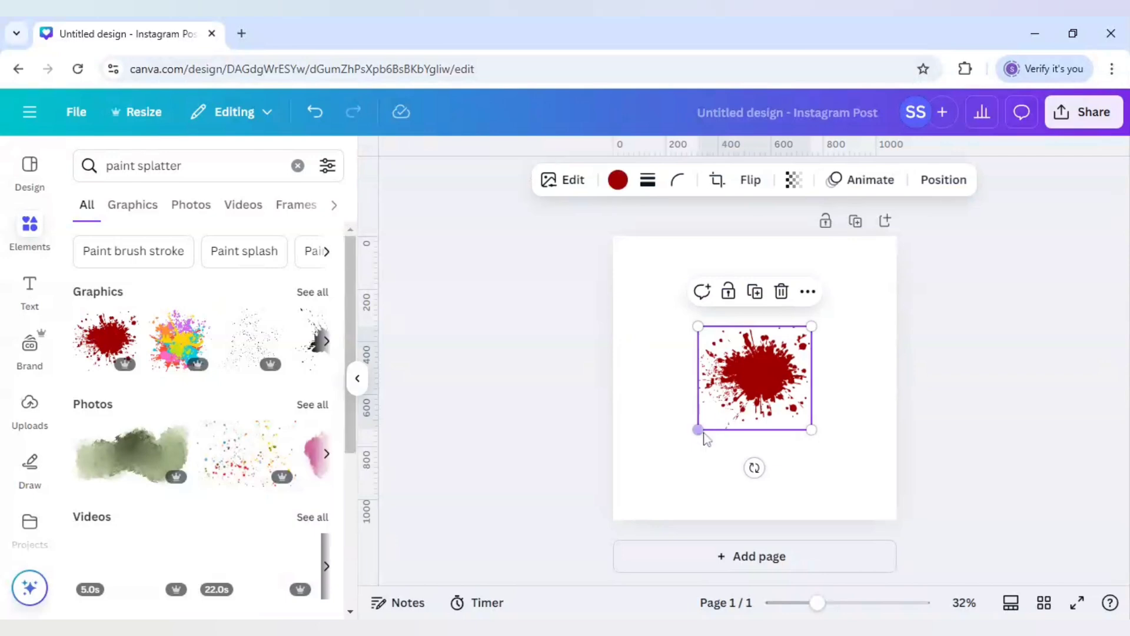
Enlarge the splatter graphic to fill most of the page and recolour it white
{"action": "left_click_drag", "start_coordinate": [686, 442], "coordinate": [639, 486]}
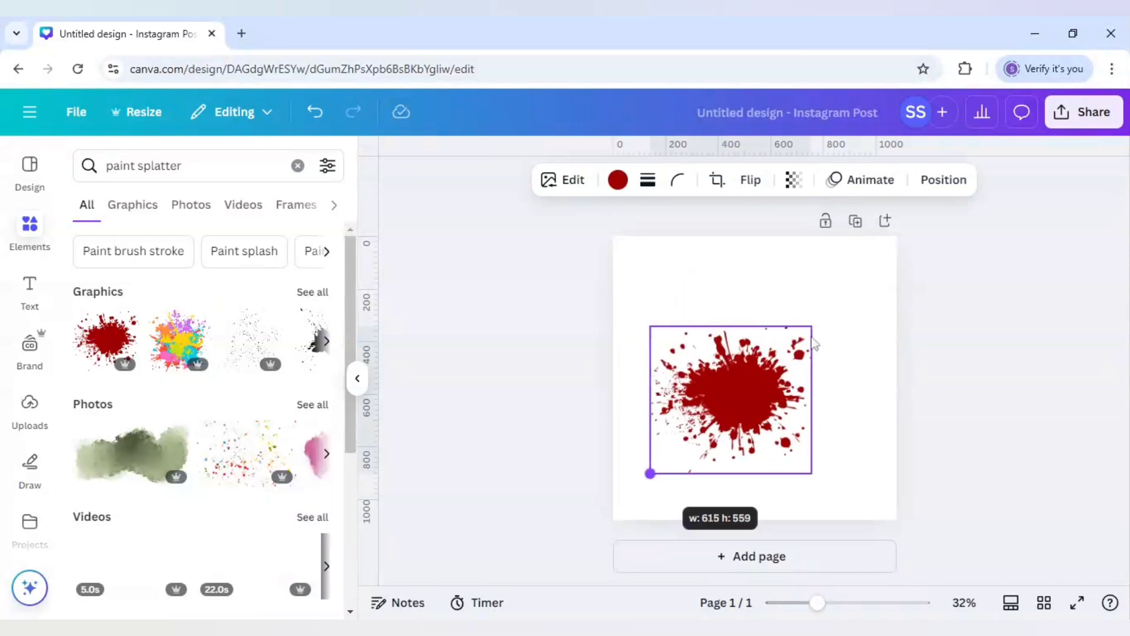
{"action": "left_click_drag", "start_coordinate": [813, 325], "coordinate": [869, 293]}
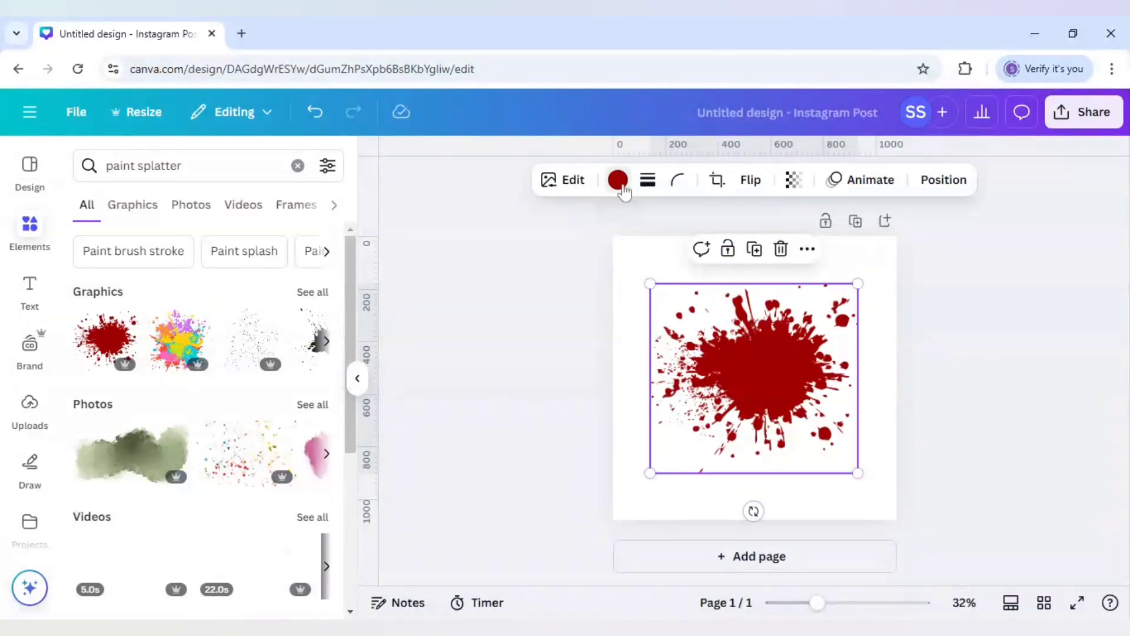
{"action": "left_click", "coordinate": [617, 180]}
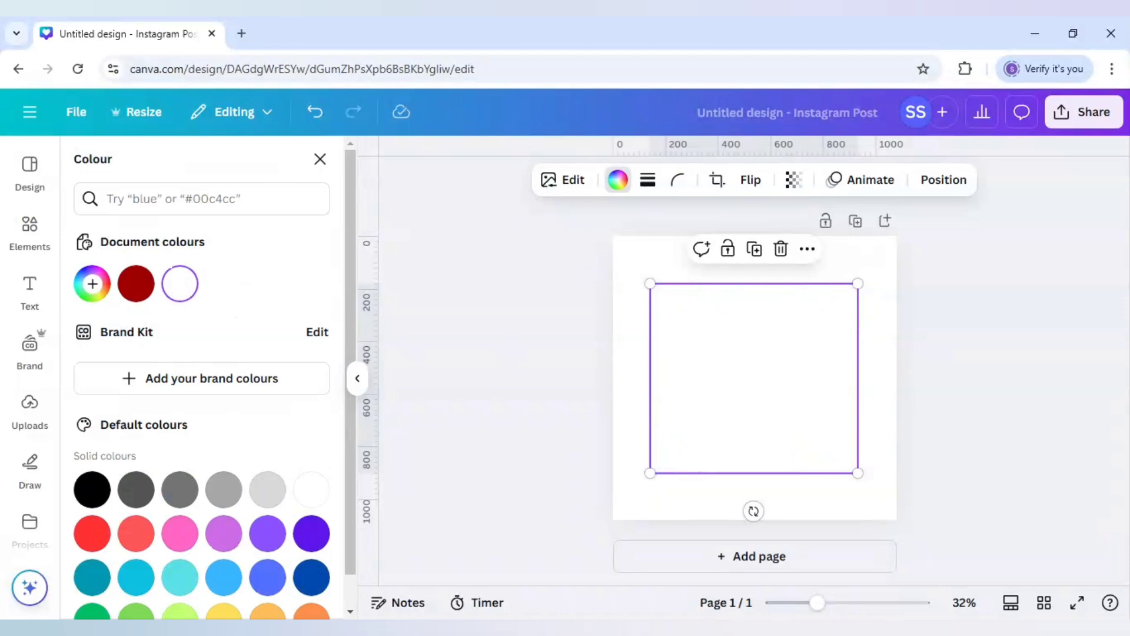
{"action": "left_click", "coordinate": [641, 269]}
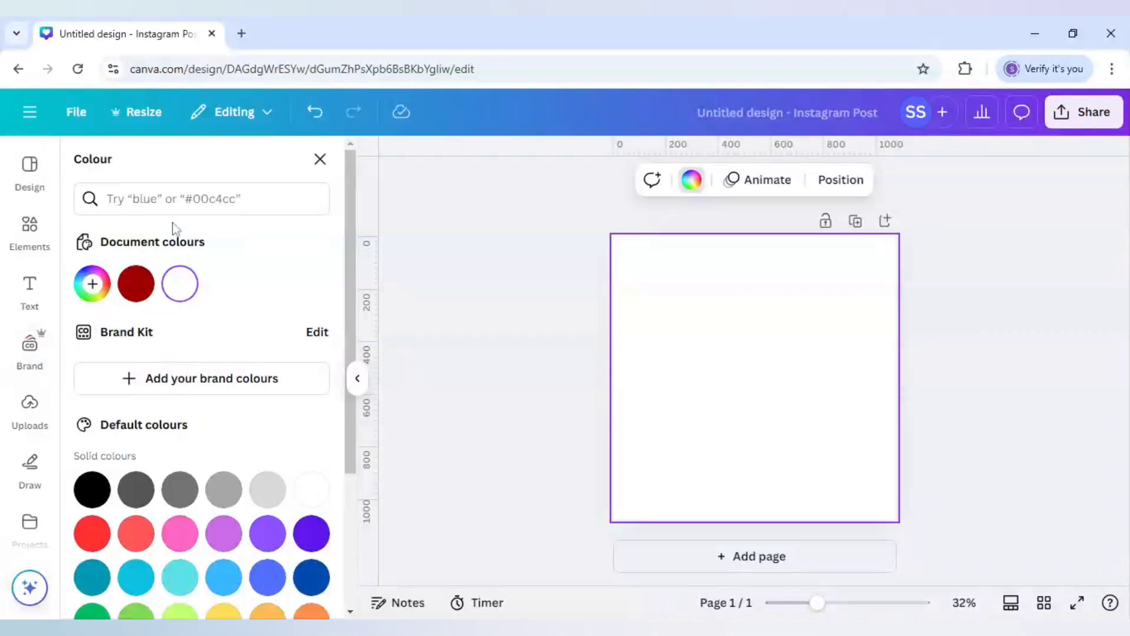
Add a square shape from the elements library to the page
{"action": "left_click", "coordinate": [31, 227]}
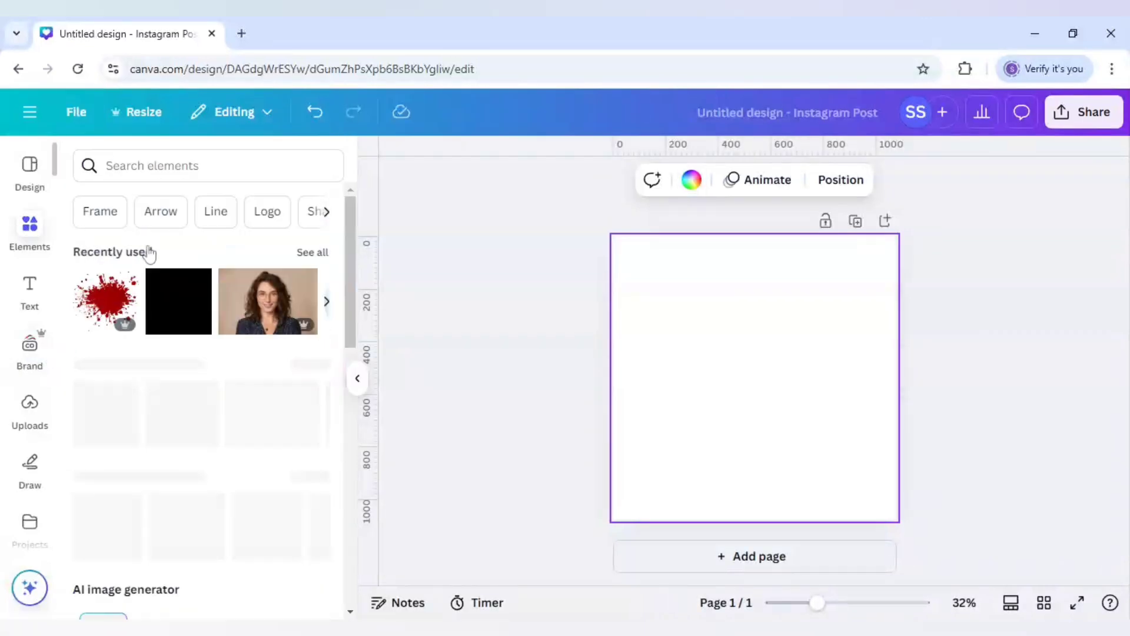
{"action": "left_click", "coordinate": [106, 394]}
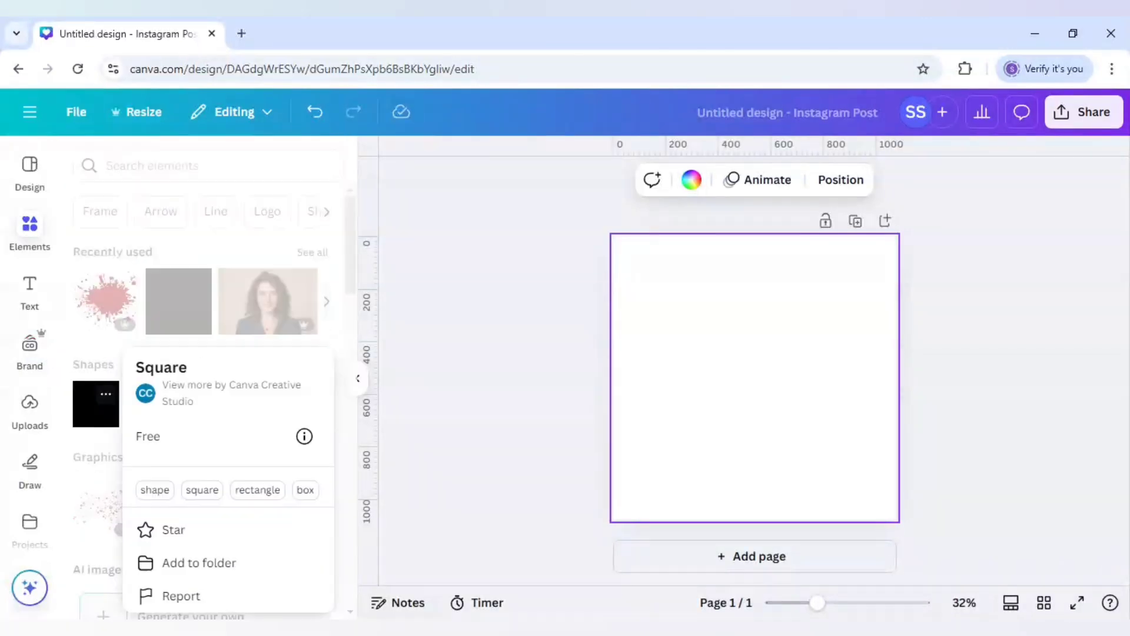
{"action": "left_click", "coordinate": [93, 421]}
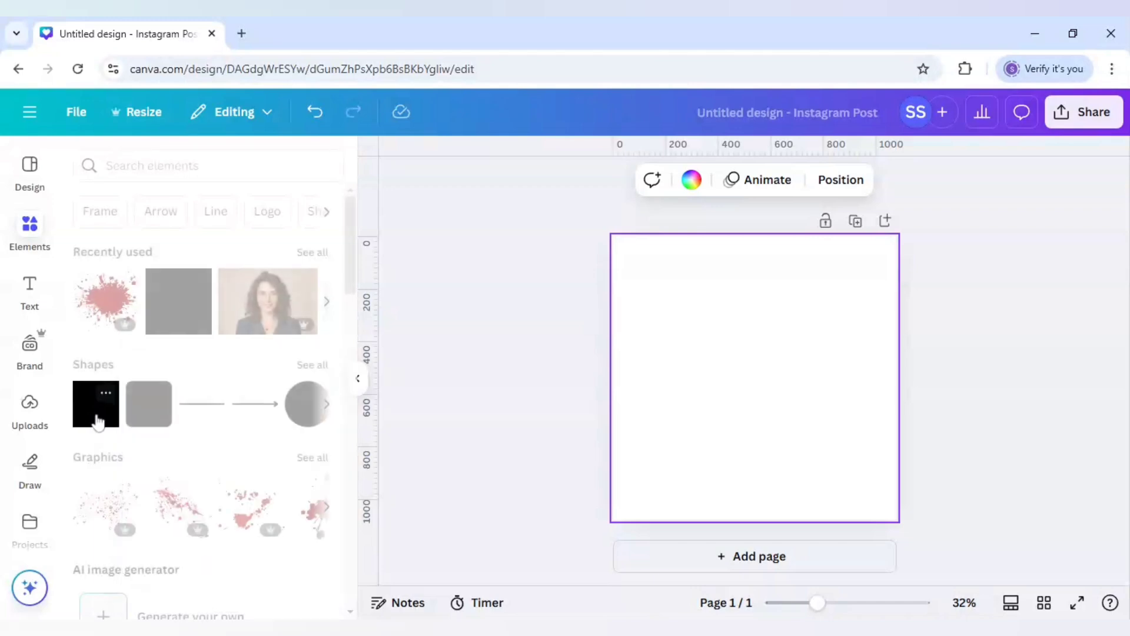
{"action": "left_click", "coordinate": [96, 419]}
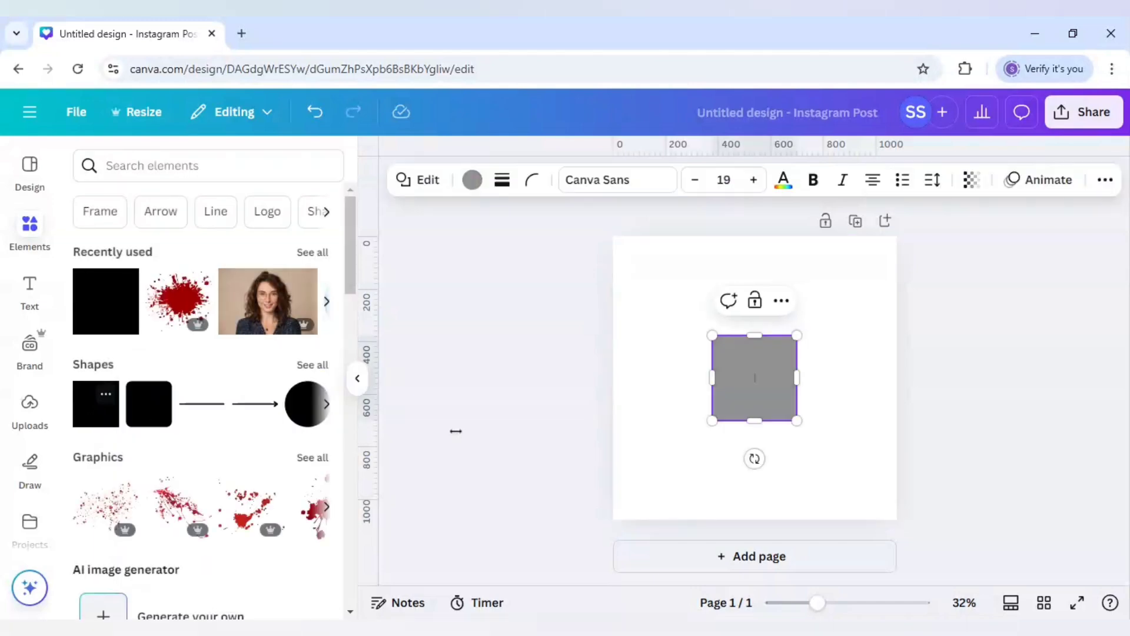
Stretch the square until it covers the whole splatter, leaving a narrow white margin around the page edges
{"action": "left_click", "coordinate": [705, 441]}
{"action": "left_click", "coordinate": [727, 410]}
{"action": "left_click_drag", "start_coordinate": [712, 419], "coordinate": [638, 496]}
{"action": "left_click_drag", "start_coordinate": [798, 334], "coordinate": [891, 276]}
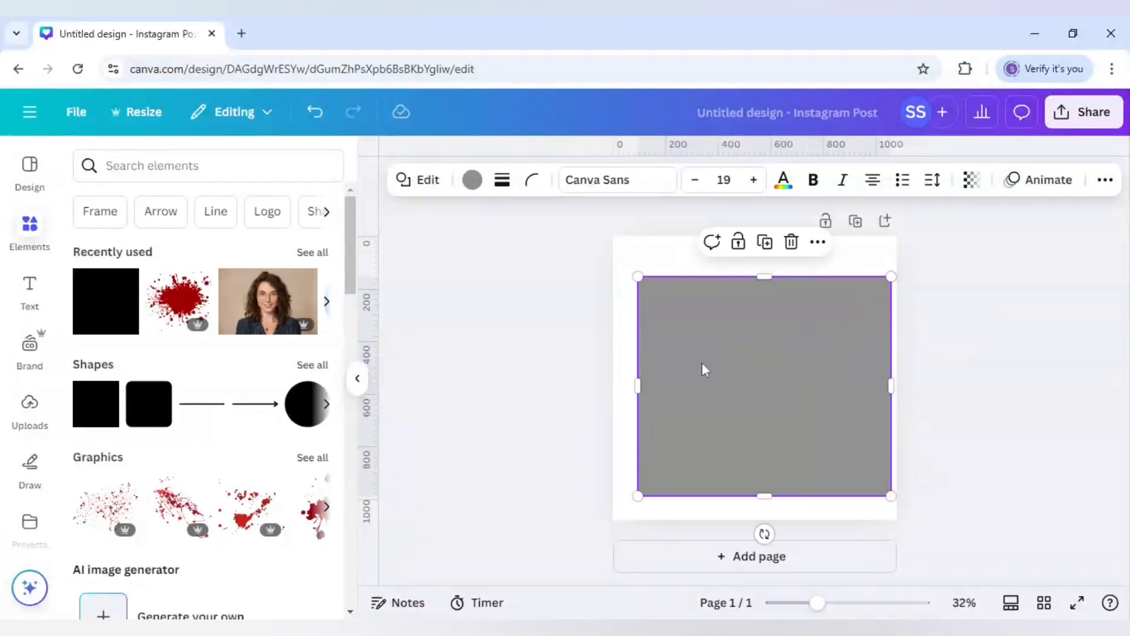
{"action": "left_click_drag", "start_coordinate": [759, 276], "coordinate": [759, 264]}
{"action": "left_click_drag", "start_coordinate": [891, 367], "coordinate": [873, 366]}
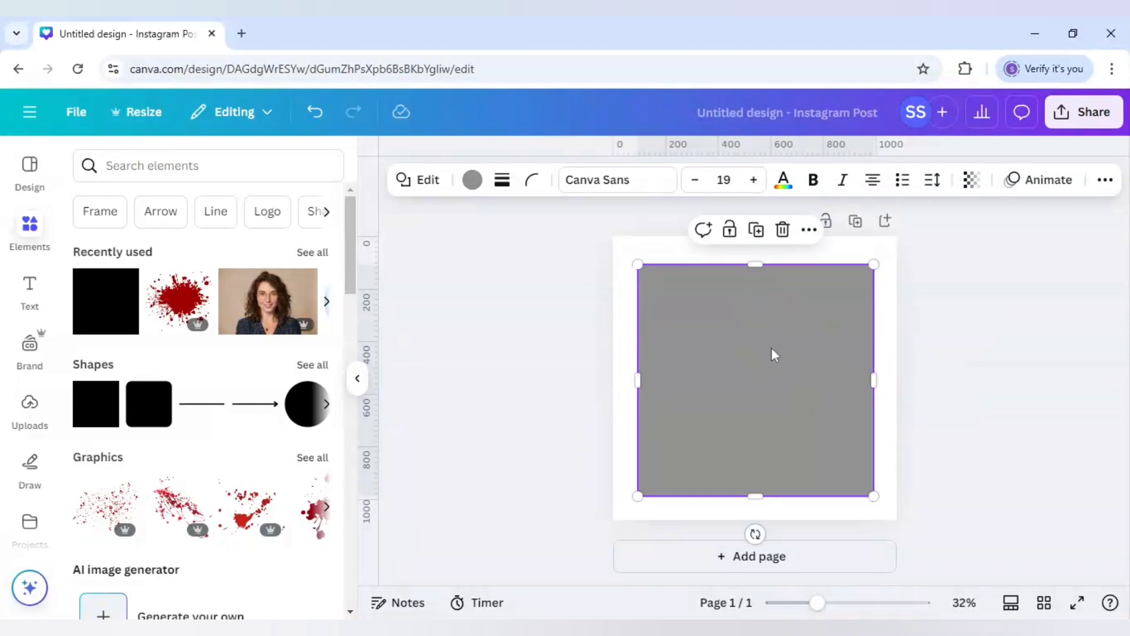
Fill the square with the default solid yellow
{"action": "left_click", "coordinate": [473, 179]}
{"action": "scroll", "coordinate": [234, 481], "scroll_direction": "down", "scroll_amount": 3}
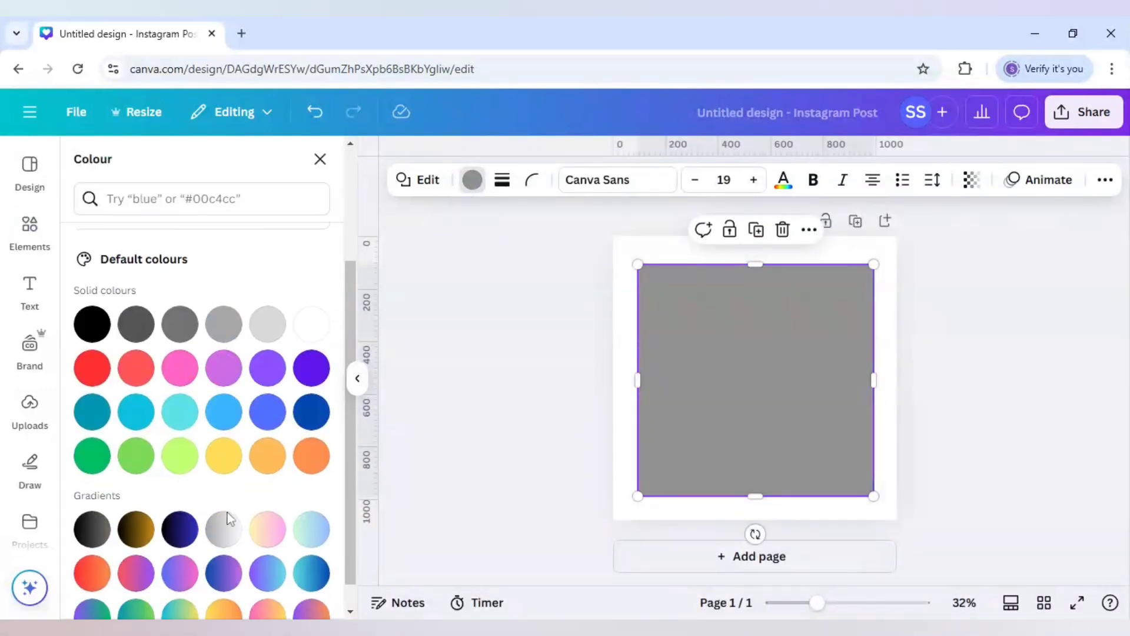
{"action": "left_click", "coordinate": [224, 456]}
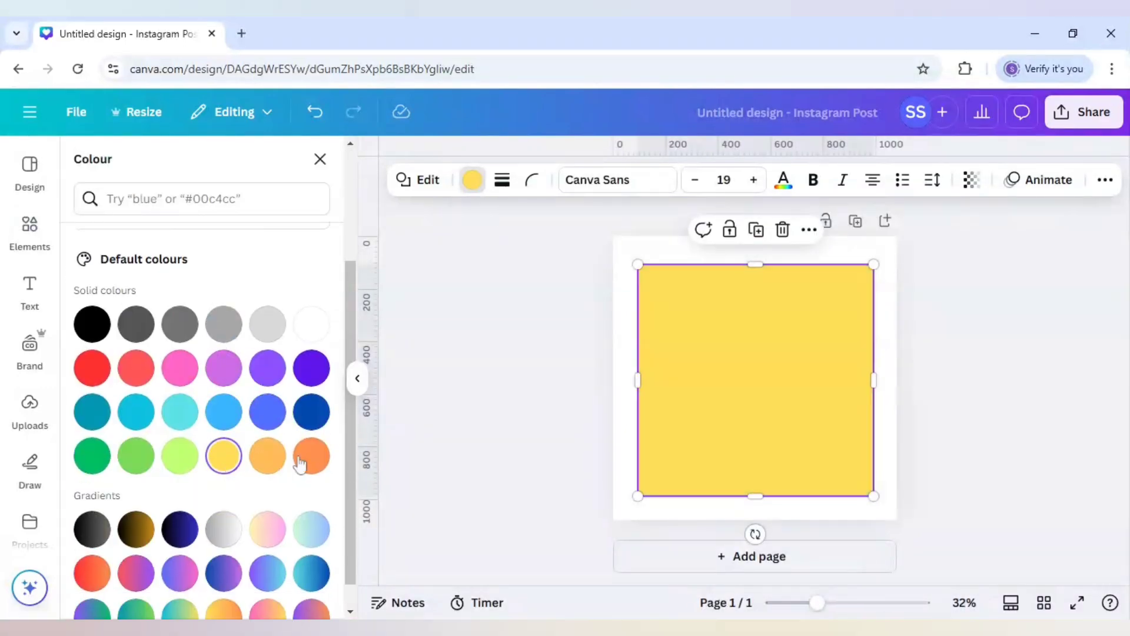
Send the yellow square to the back, behind the white splatter, and deselect it
{"action": "right_click", "coordinate": [757, 383]}
{"action": "mouse_move", "coordinate": [797, 332]}
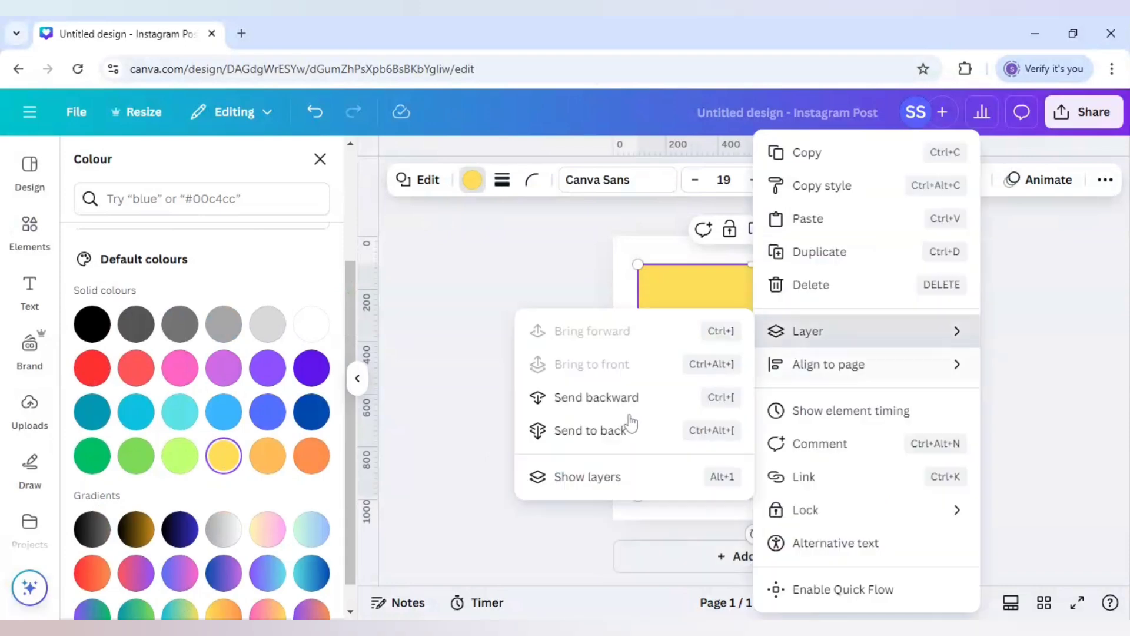
{"action": "left_click", "coordinate": [623, 430]}
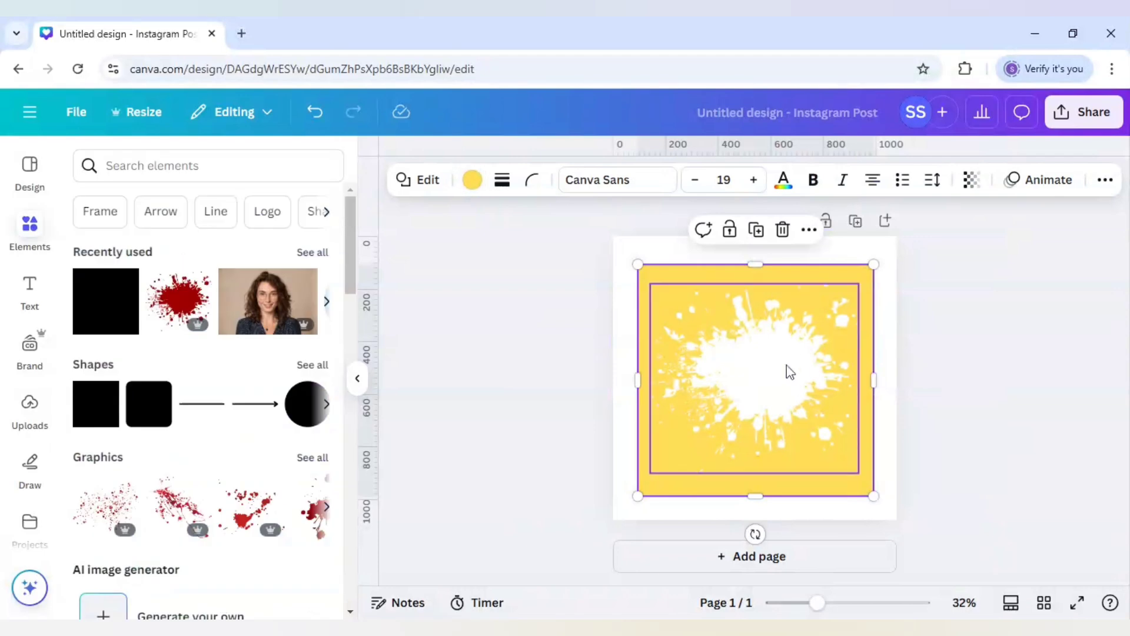
{"action": "left_click", "coordinate": [790, 375]}
{"action": "left_click", "coordinate": [961, 416]}
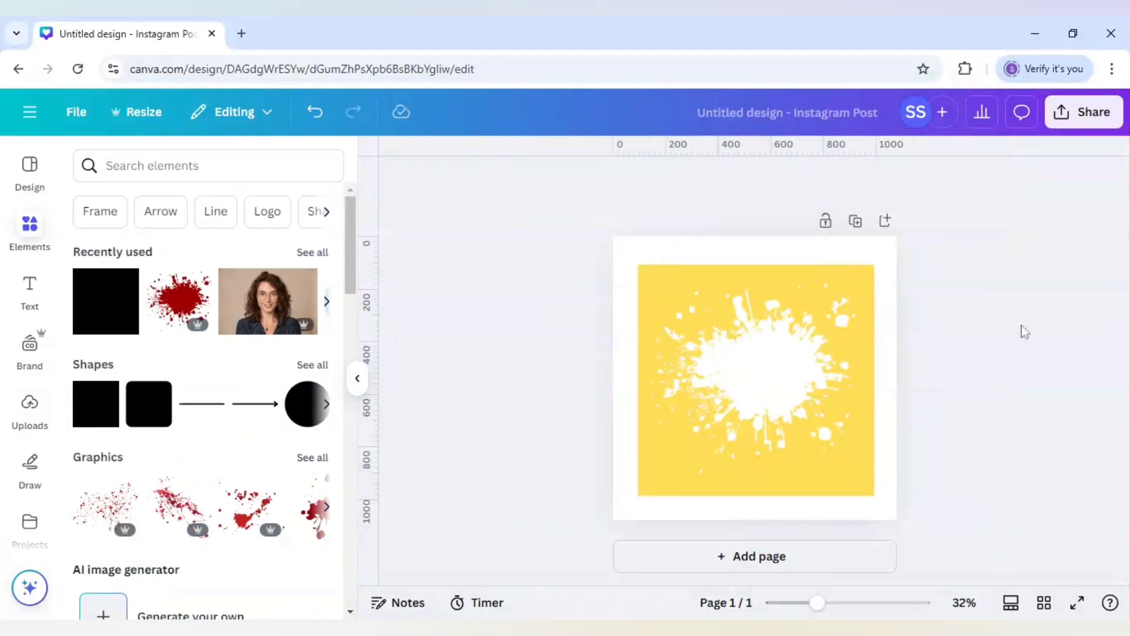
Download the design as a PNG at size 1 (1,080 × 1,080 px)
{"action": "left_click", "coordinate": [1080, 121]}
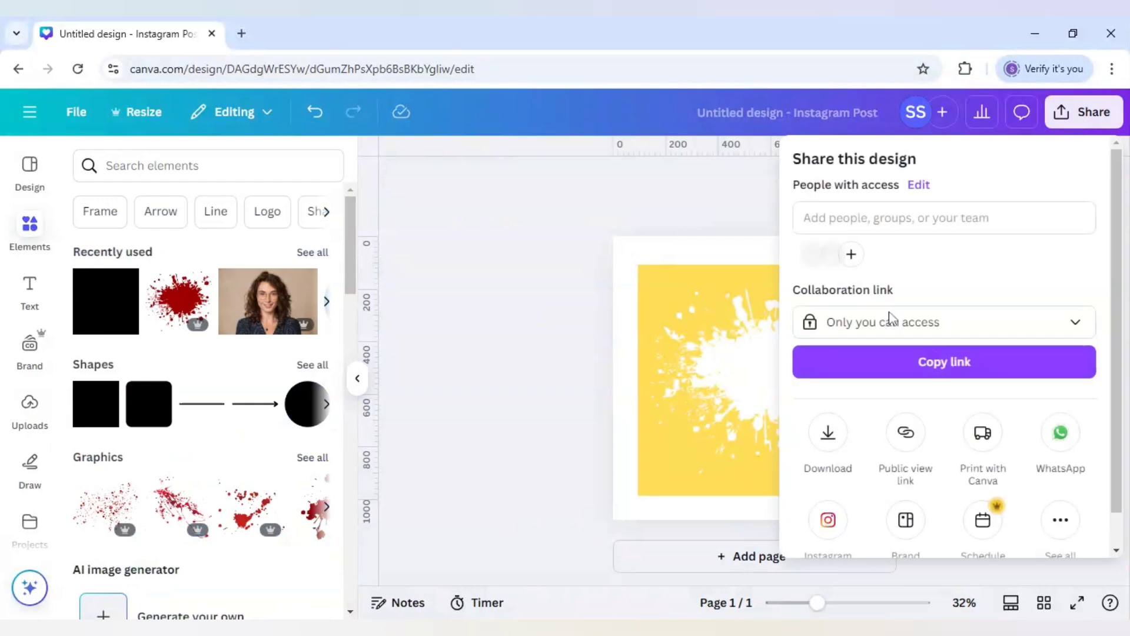
{"action": "left_click", "coordinate": [831, 437]}
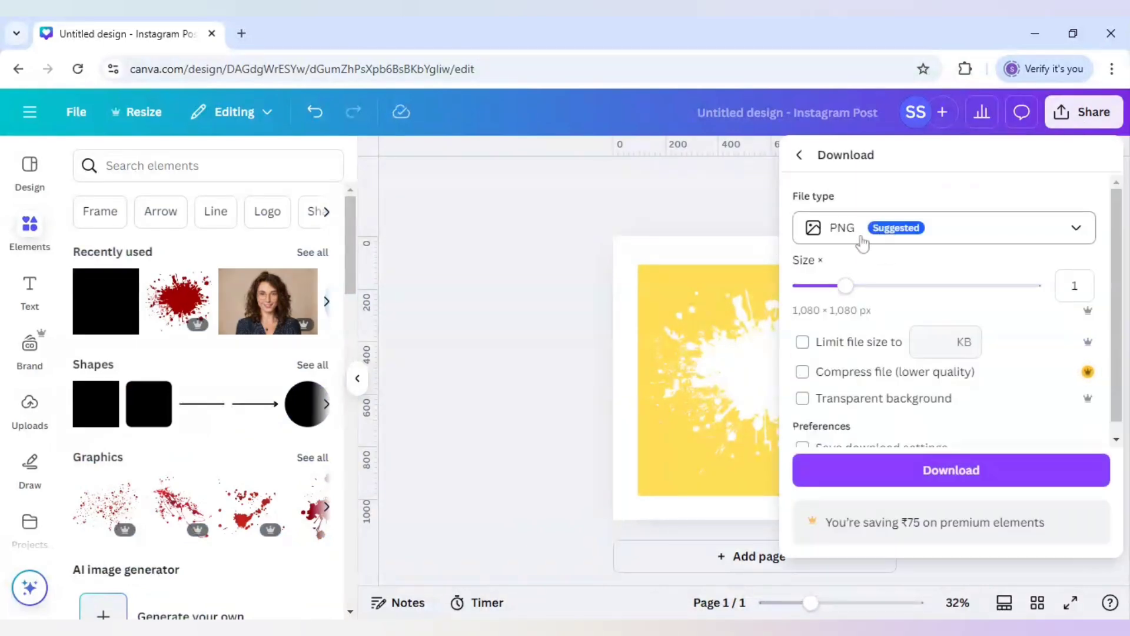
{"action": "left_click", "coordinate": [898, 484]}
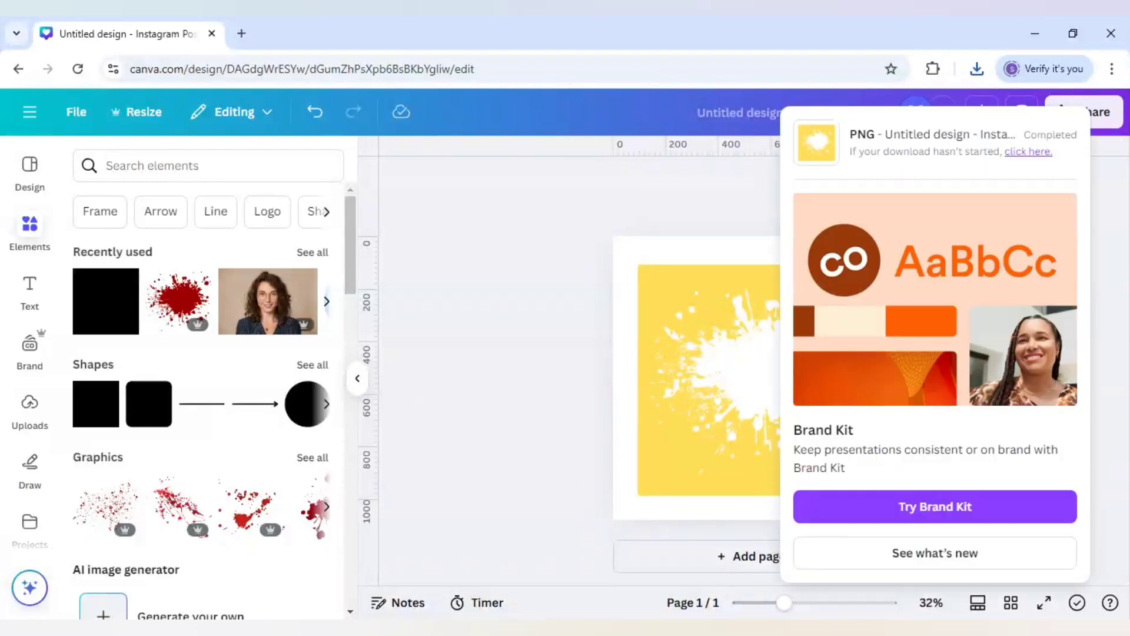
{"action": "left_click", "coordinate": [475, 330]}
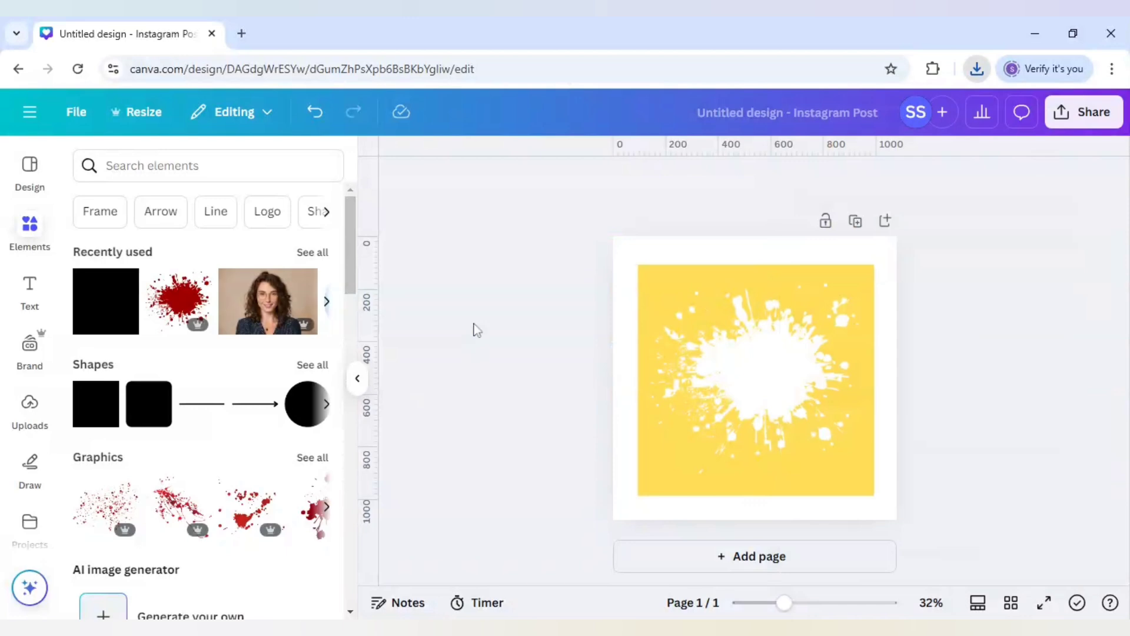
Add a second page and paste the exported splatter image onto it
{"action": "left_click", "coordinate": [757, 559]}
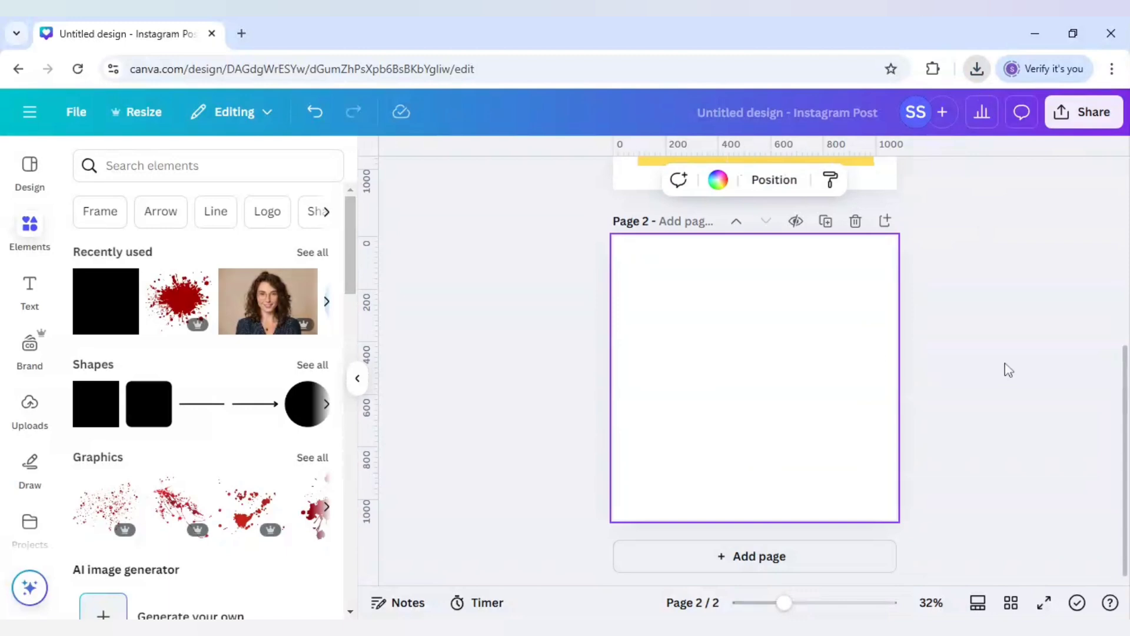
{"action": "key", "text": "ctrl+v"}
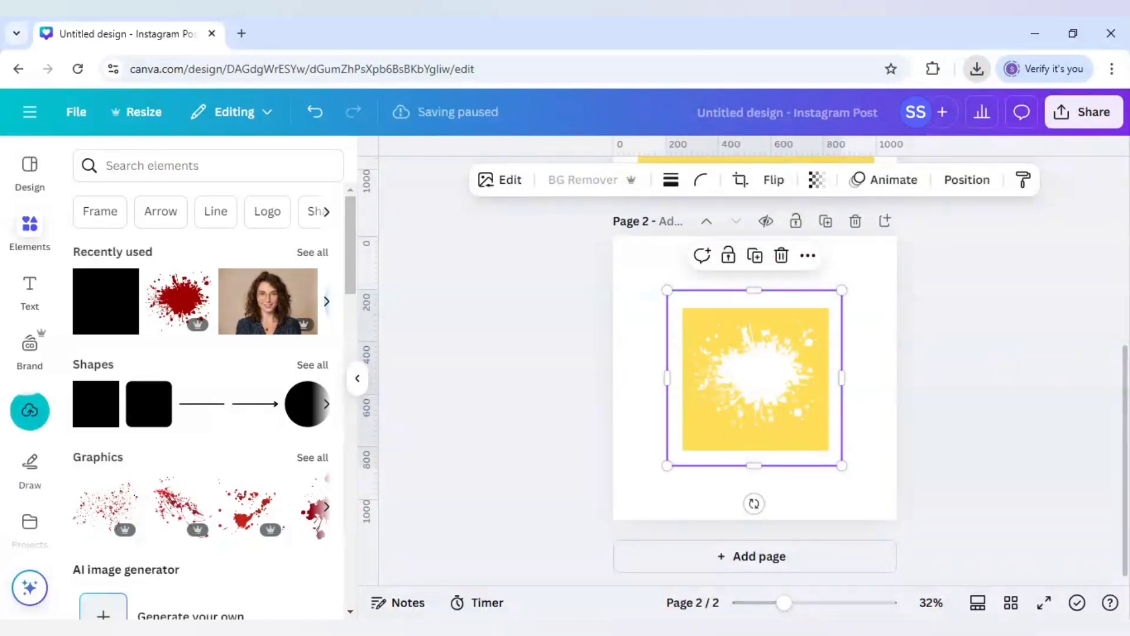
{"action": "left_click", "coordinate": [1009, 360]}
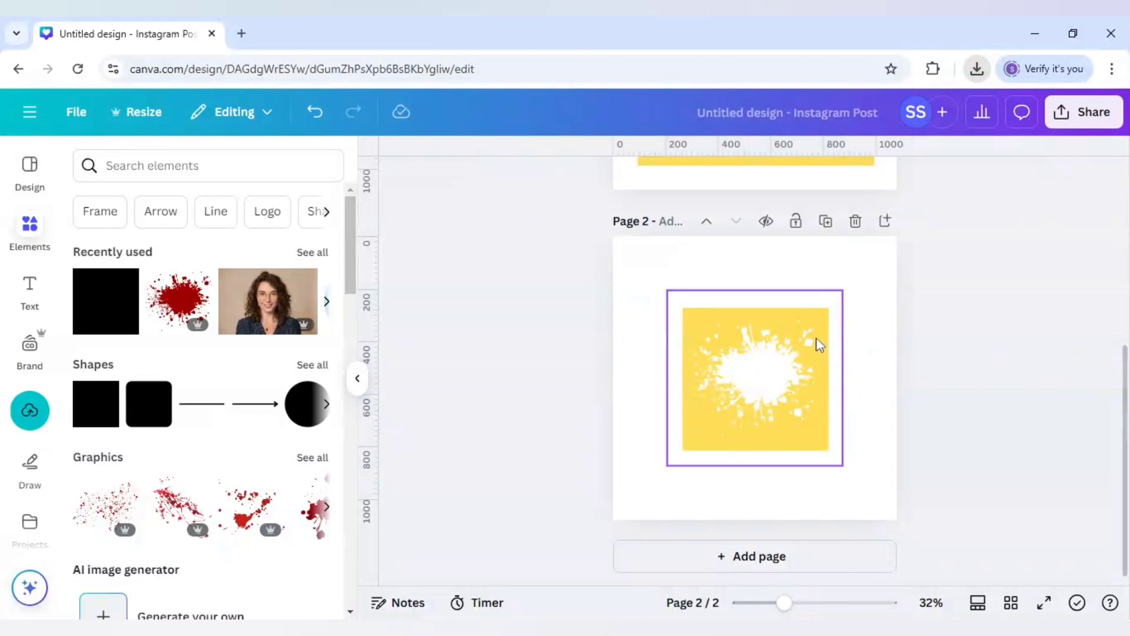
Remove the background of the pasted image with BG Remover and enlarge it until the yellow area nearly fills page 2
{"action": "left_click", "coordinate": [746, 346]}
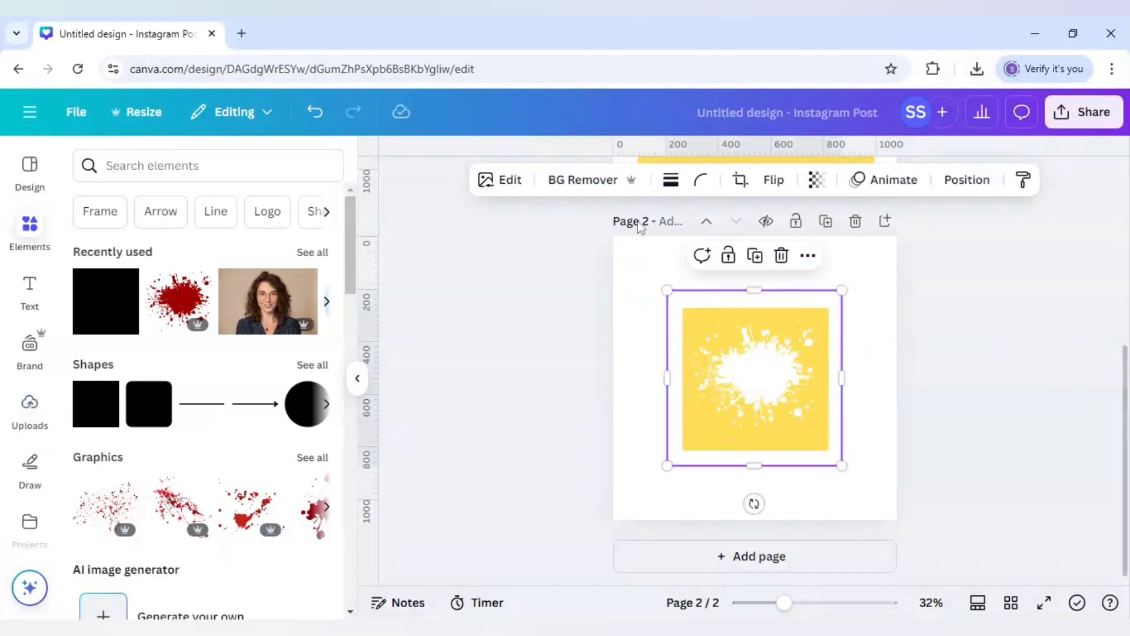
{"action": "left_click", "coordinate": [595, 183]}
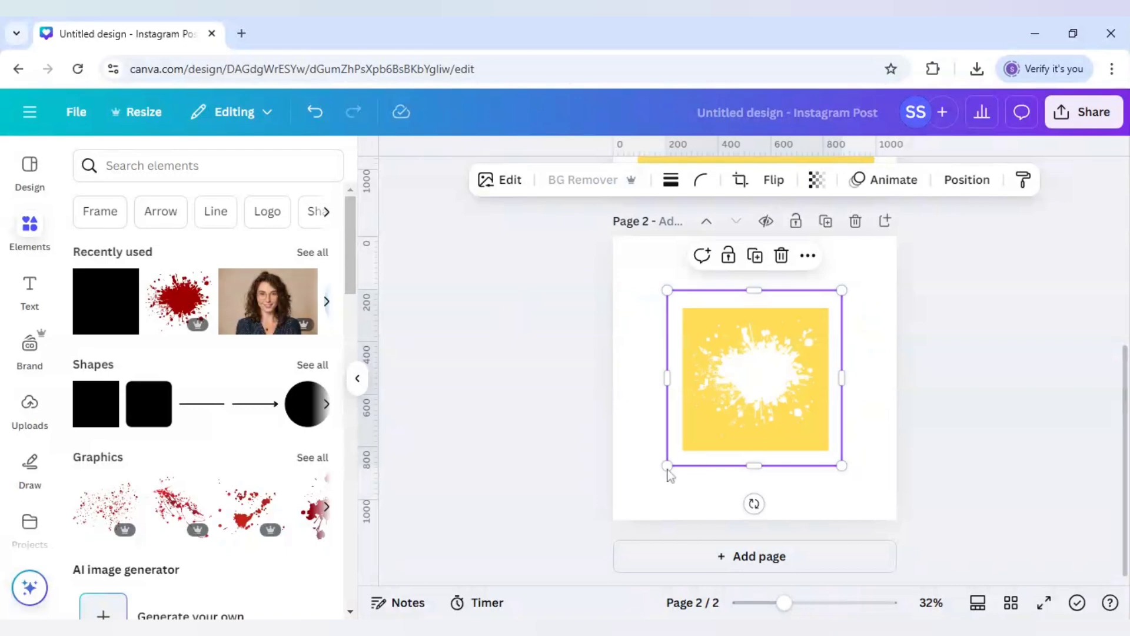
{"action": "left_click_drag", "start_coordinate": [669, 465], "coordinate": [593, 542]}
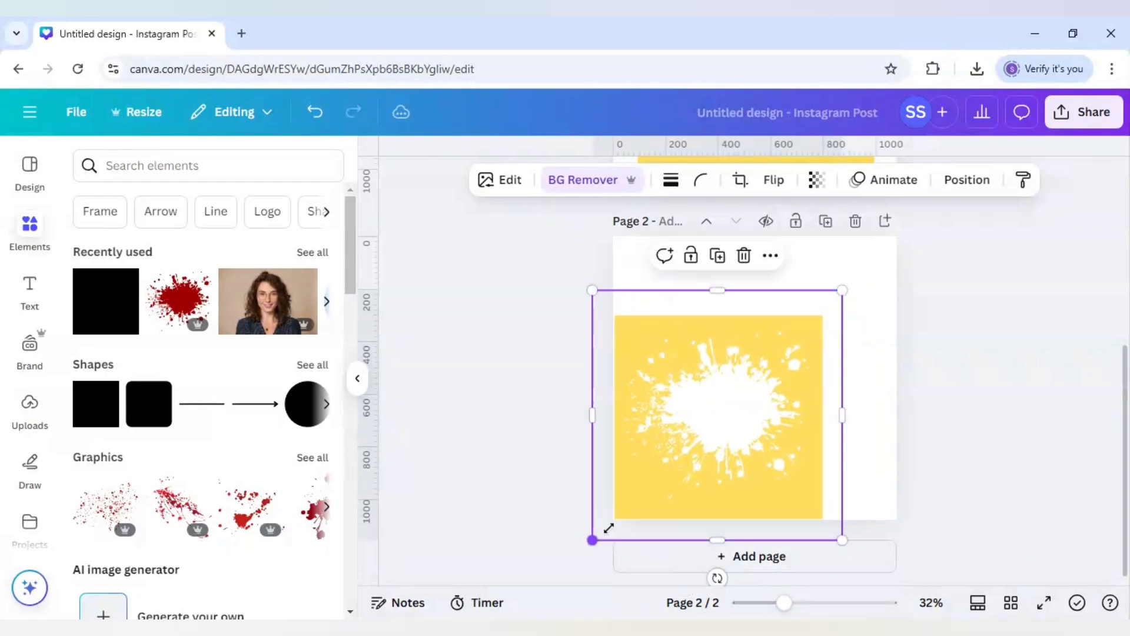
{"action": "left_click_drag", "start_coordinate": [843, 290], "coordinate": [941, 245]}
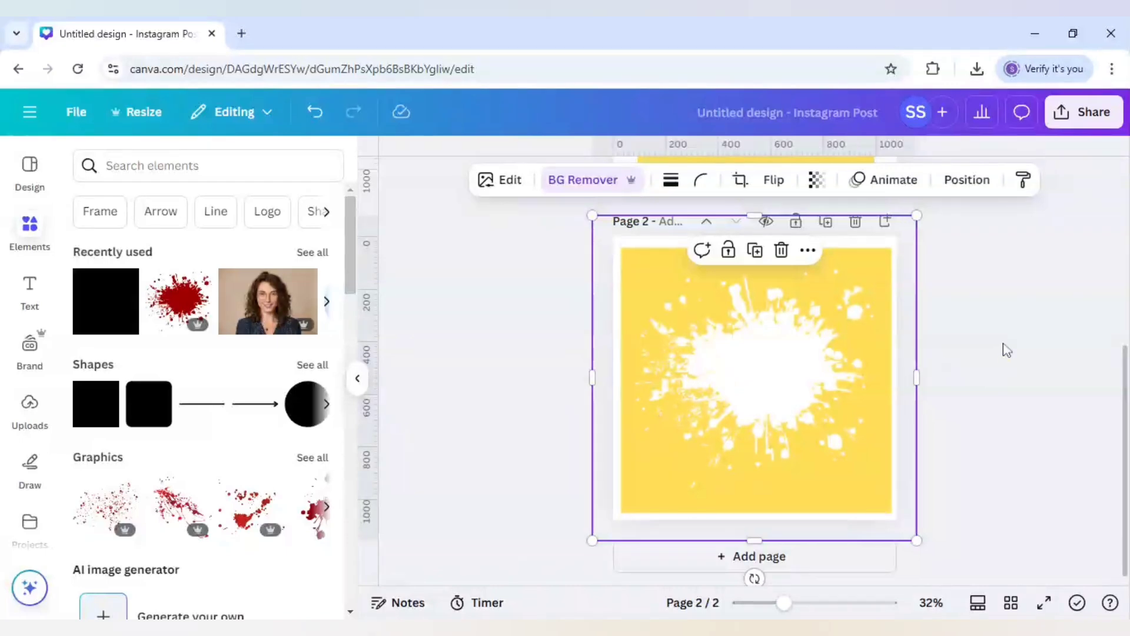
{"action": "left_click", "coordinate": [496, 340]}
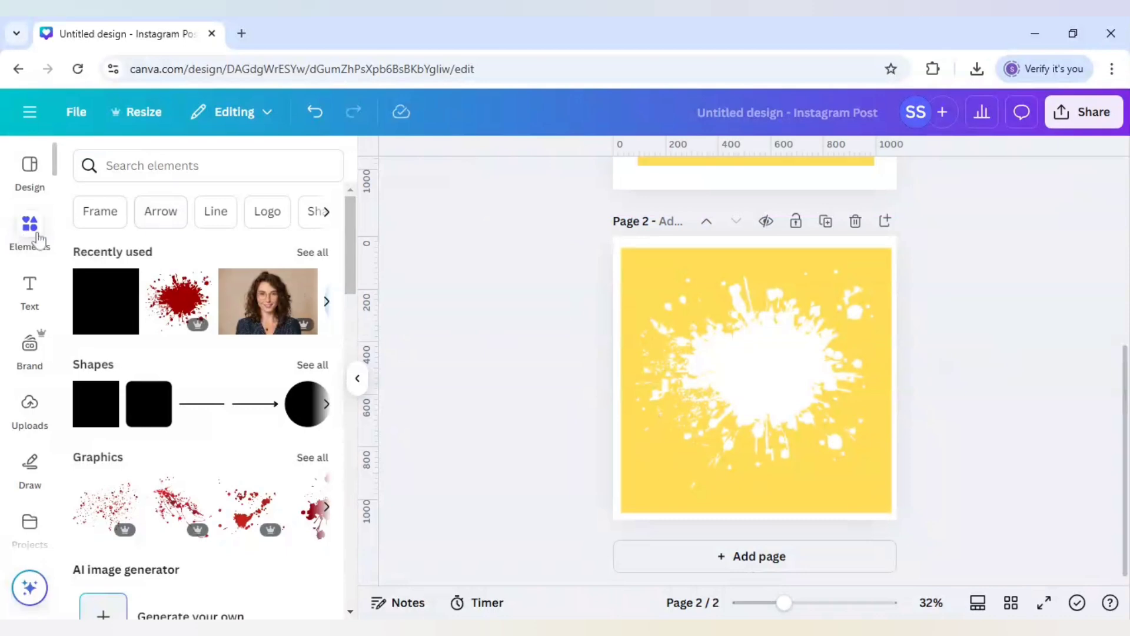
Search the elements for "happy female portrait" and add the first photo, the curly-haired woman with glasses, to page 2
{"action": "left_click", "coordinate": [177, 165]}
{"action": "type", "text": "hap"}
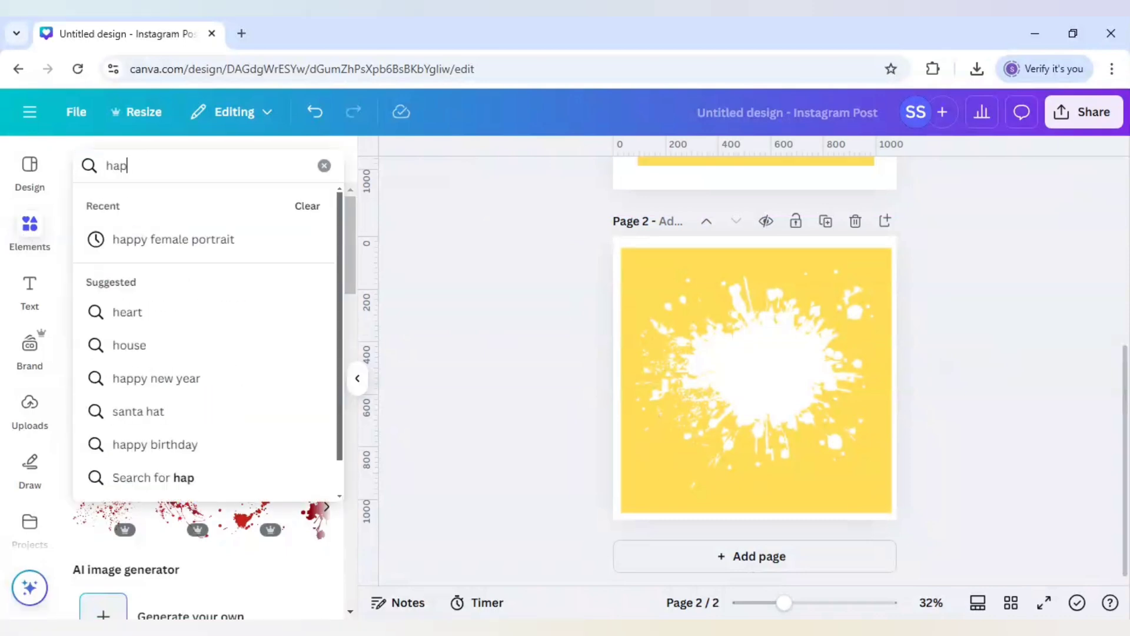
{"action": "type", "text": "py female "}
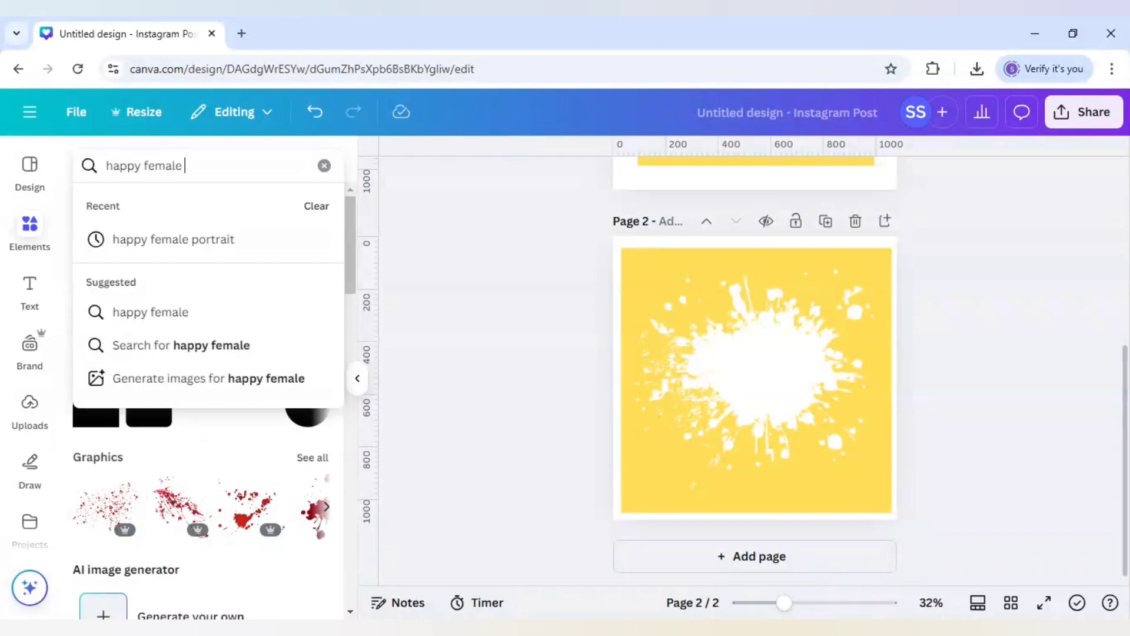
{"action": "type", "text": "portrait"}
{"action": "key", "text": "Return"}
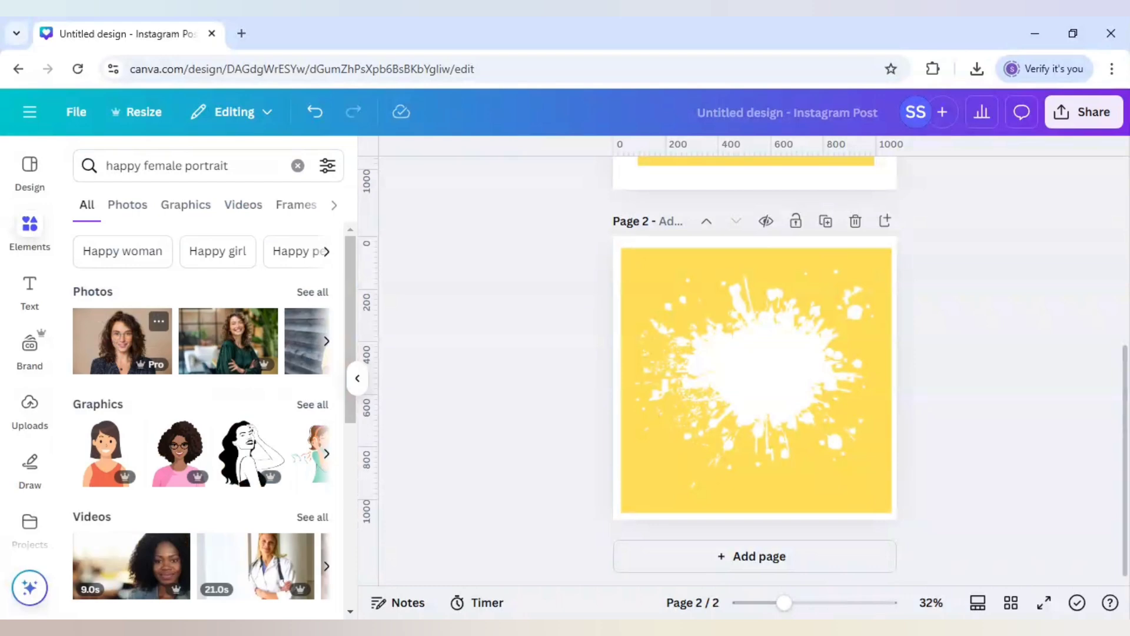
{"action": "left_click", "coordinate": [118, 344]}
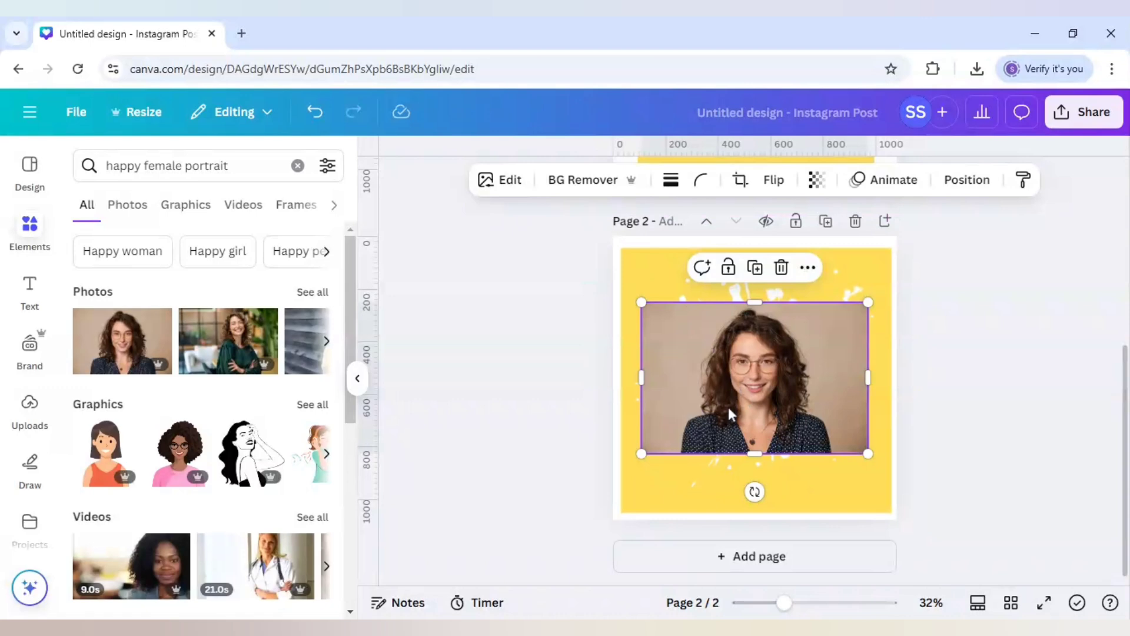
Expand the portrait photo to the whole page with Magic Expand and keep the third generated result
{"action": "left_click", "coordinate": [509, 187]}
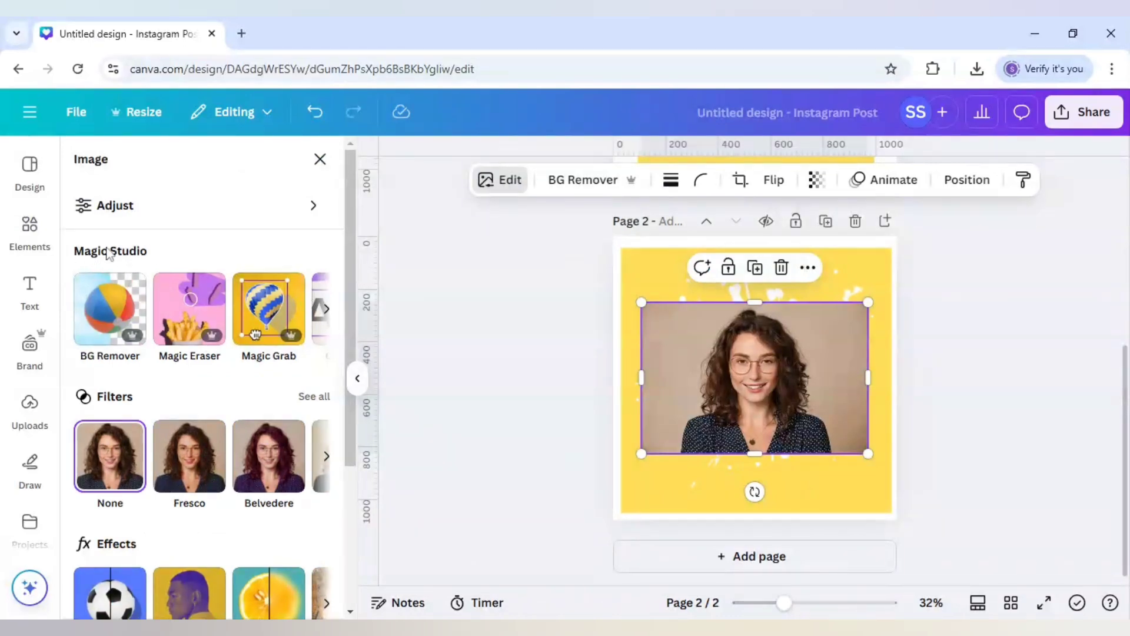
{"action": "left_click", "coordinate": [326, 309]}
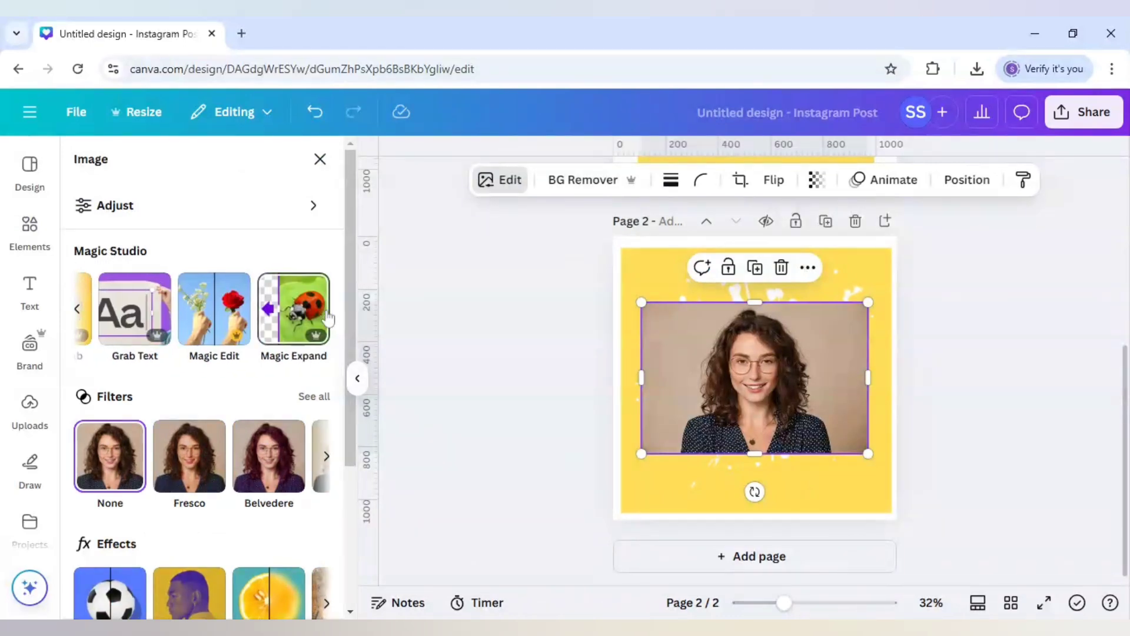
{"action": "left_click", "coordinate": [298, 313]}
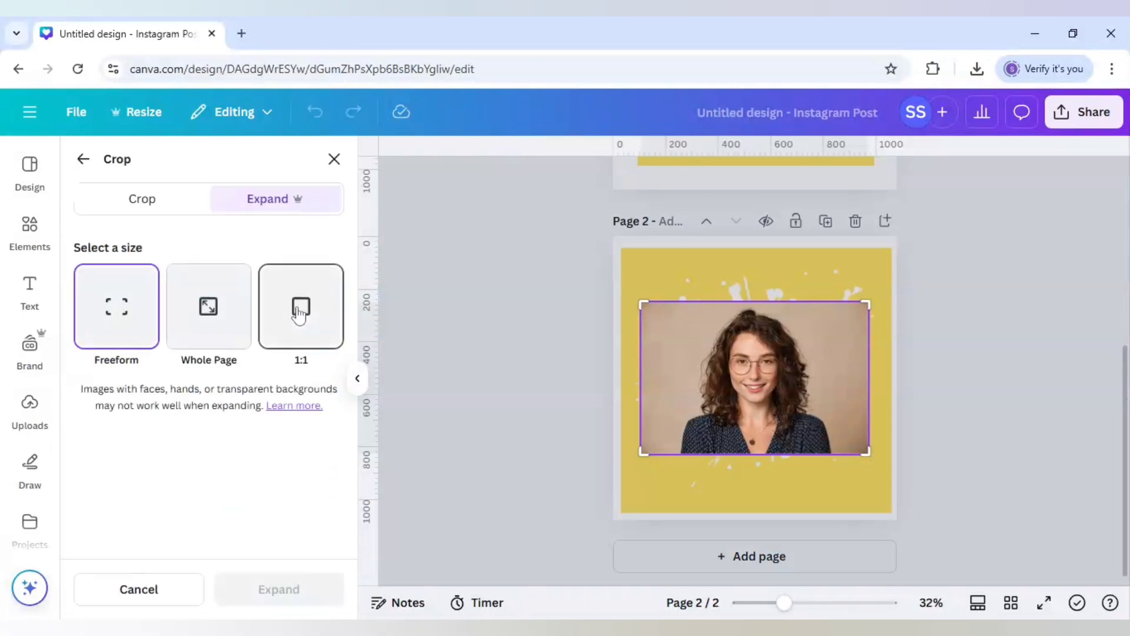
{"action": "left_click", "coordinate": [209, 311]}
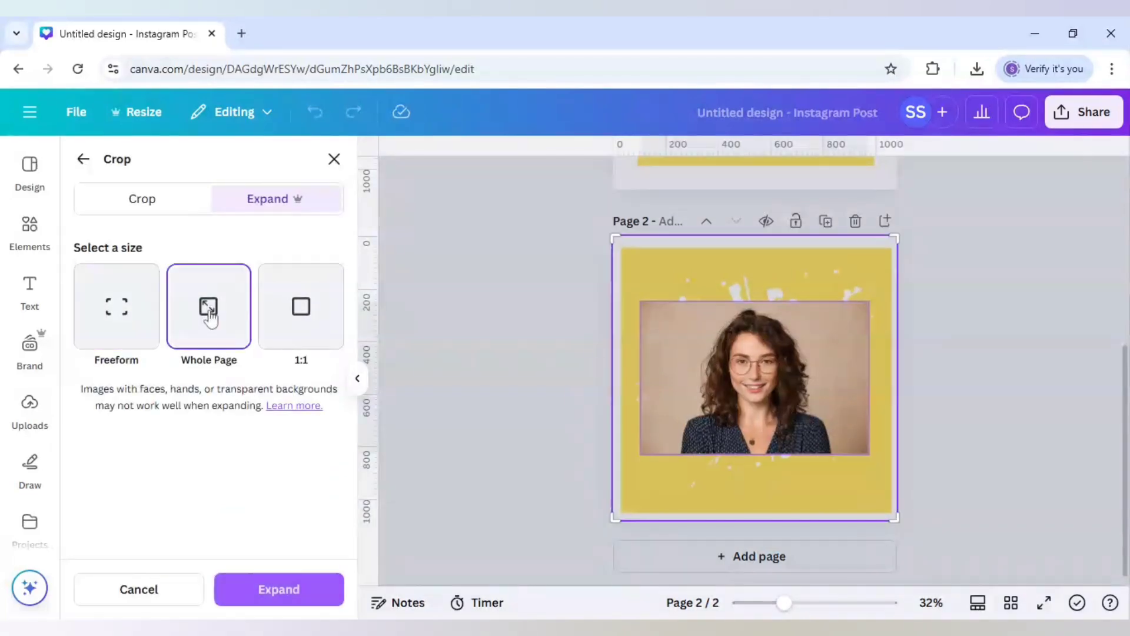
{"action": "left_click", "coordinate": [280, 589]}
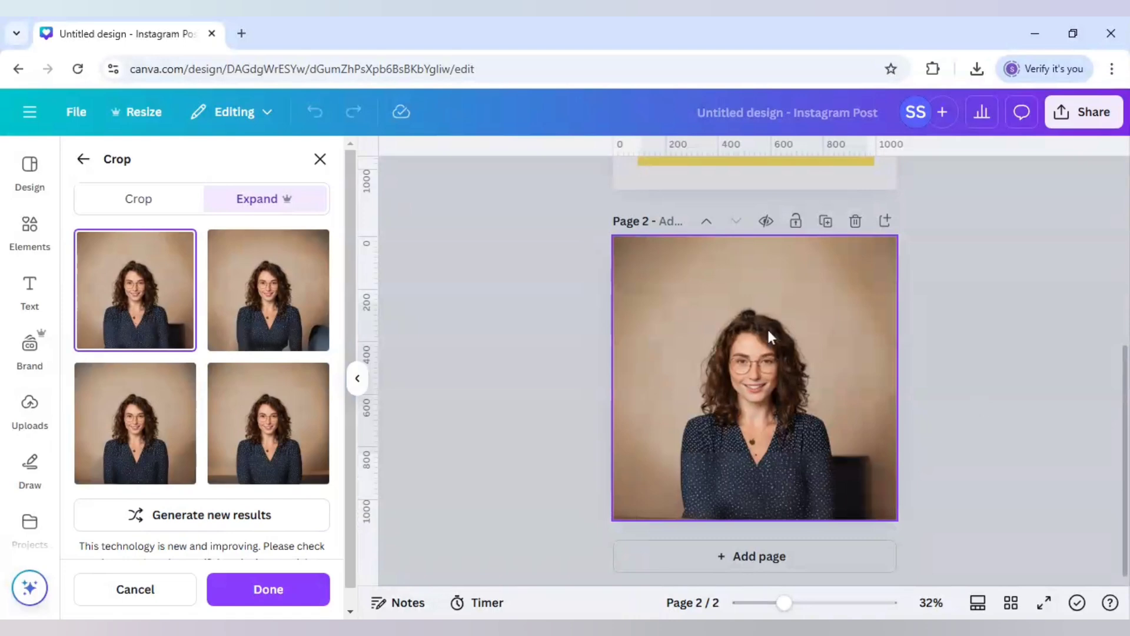
{"action": "left_click", "coordinate": [141, 444]}
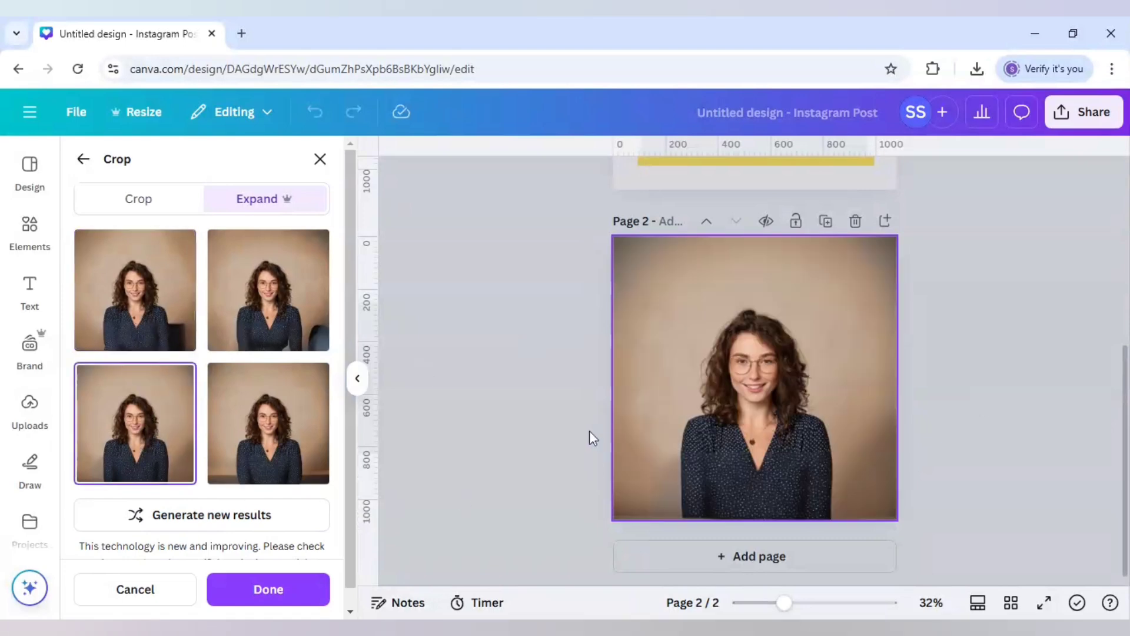
{"action": "left_click", "coordinate": [282, 601]}
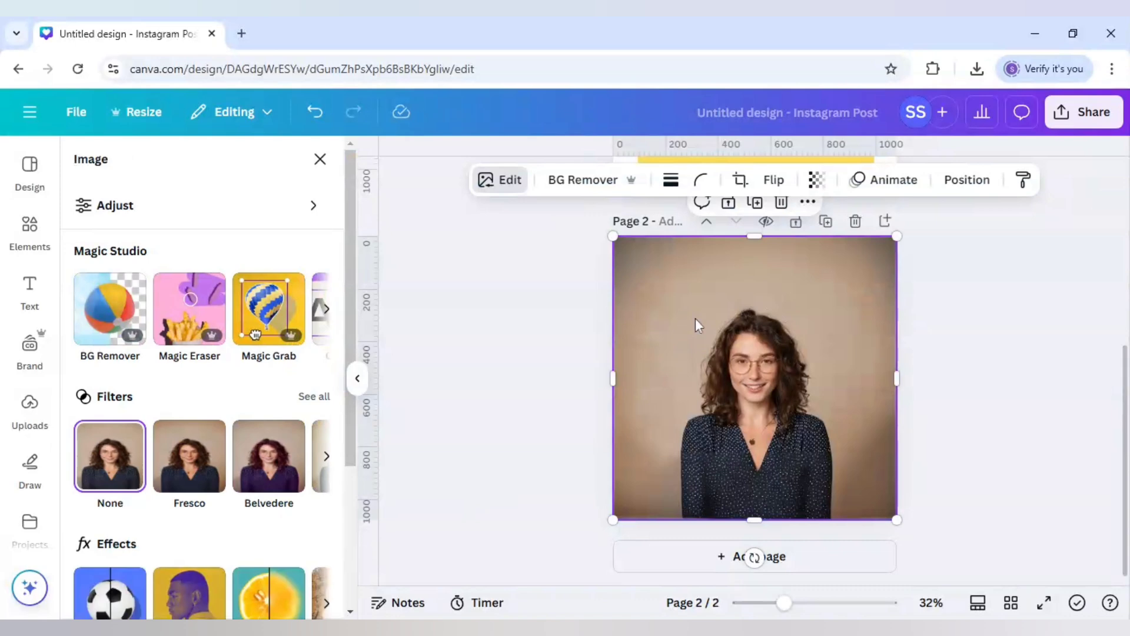
Send the expanded portrait to the back, behind the yellow splatter cut-out
{"action": "mouse_move", "coordinate": [815, 345]}
{"action": "left_mouse_down"}
{"action": "mouse_move", "coordinate": [815, 304]}
{"action": "mouse_move", "coordinate": [813, 345]}
{"action": "left_mouse_up"}
{"action": "right_click", "coordinate": [797, 305]}
{"action": "mouse_move", "coordinate": [827, 306]}
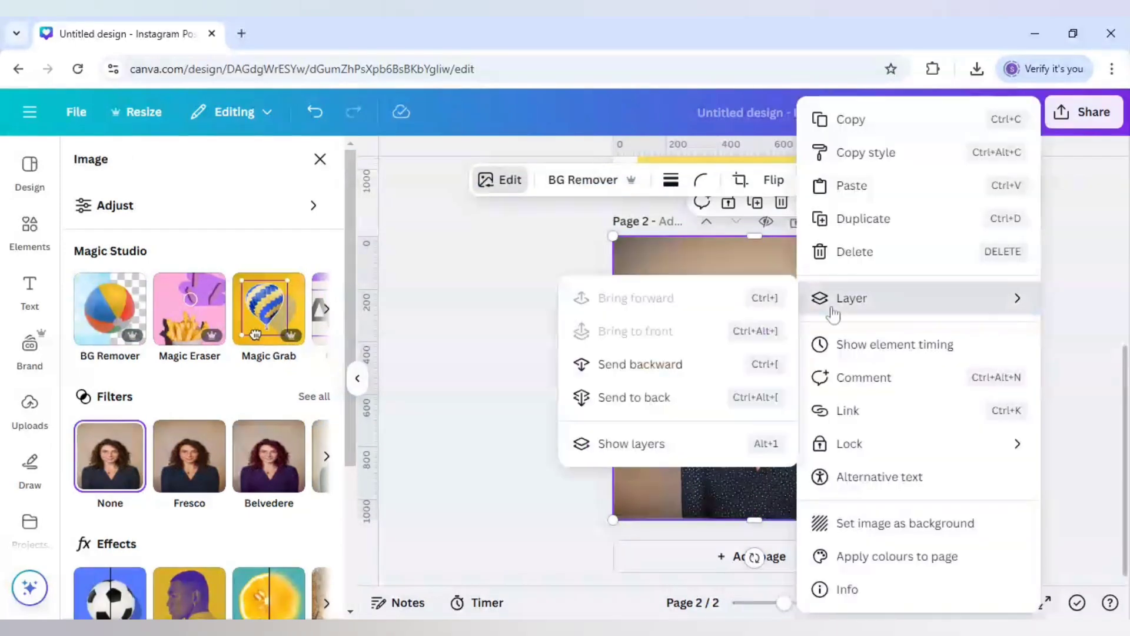
{"action": "left_click", "coordinate": [687, 399]}
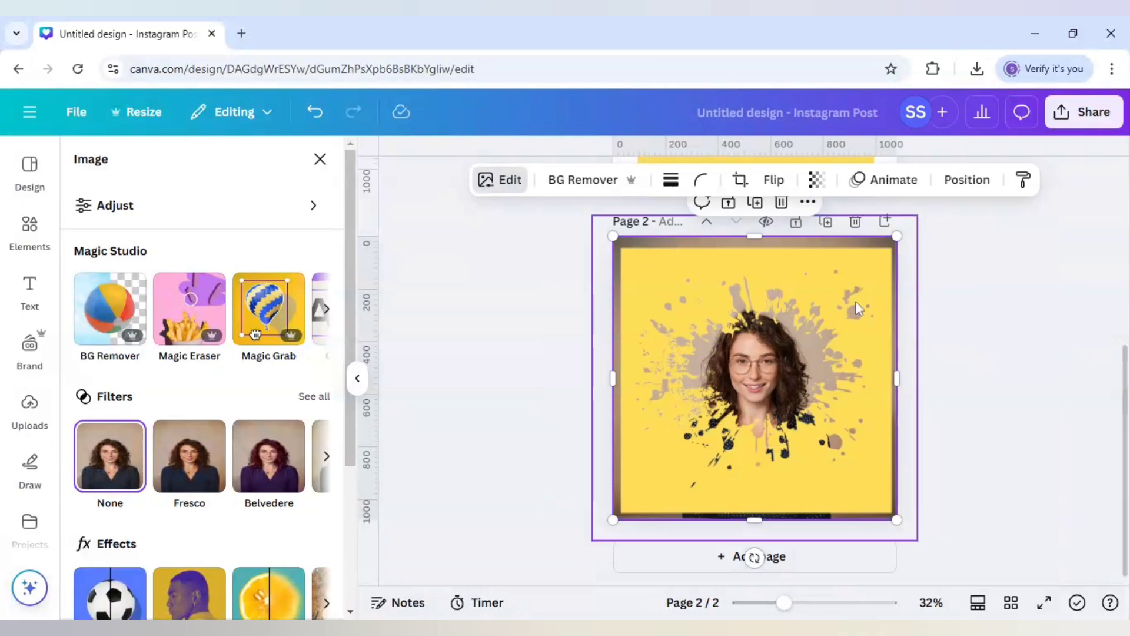
Shift the splatter cut-out down and the portrait up so face and shoulders fill the opening, and trim the cut-out's empty top margin
{"action": "left_click", "coordinate": [803, 256]}
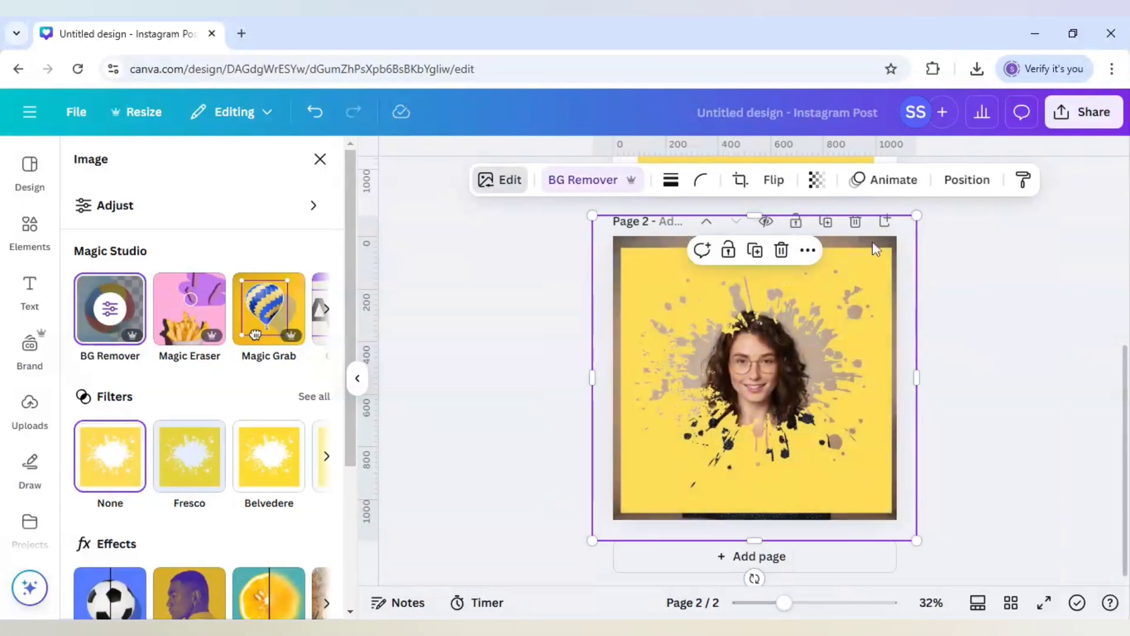
{"action": "left_click_drag", "start_coordinate": [838, 303], "coordinate": [837, 360]}
{"action": "left_click", "coordinate": [811, 256]}
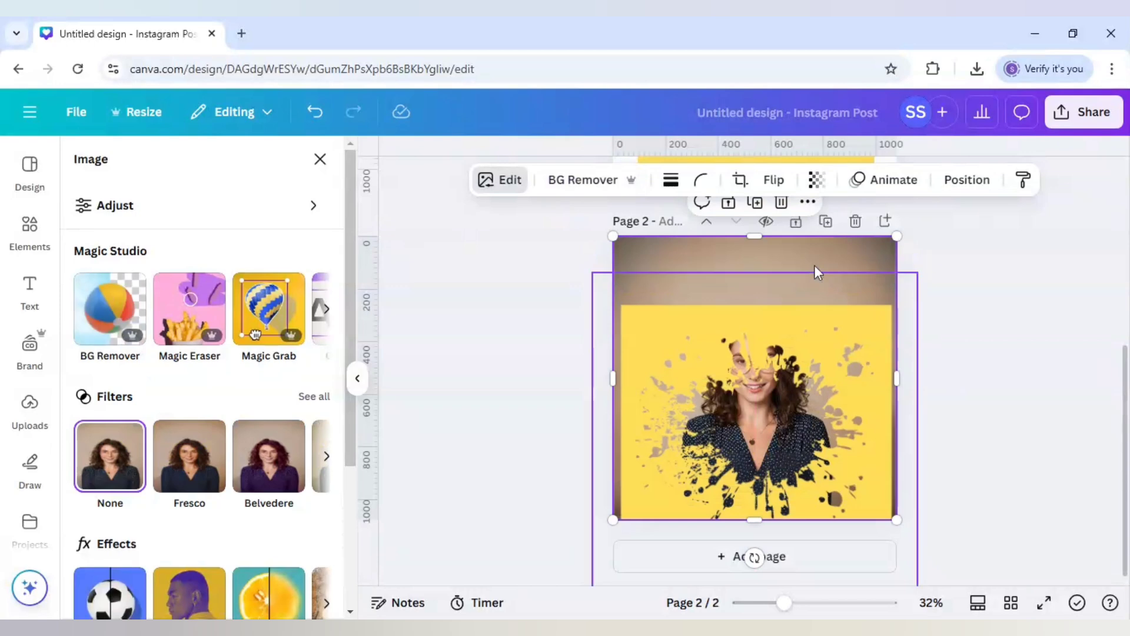
{"action": "left_click_drag", "start_coordinate": [815, 272], "coordinate": [814, 258]}
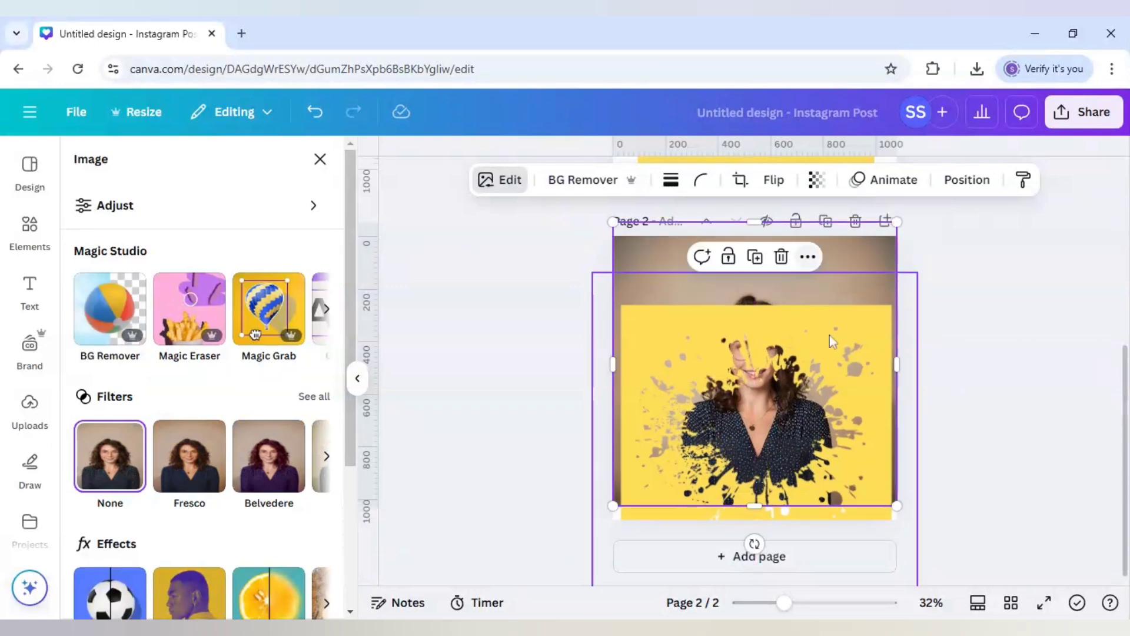
{"action": "left_click", "coordinate": [803, 414]}
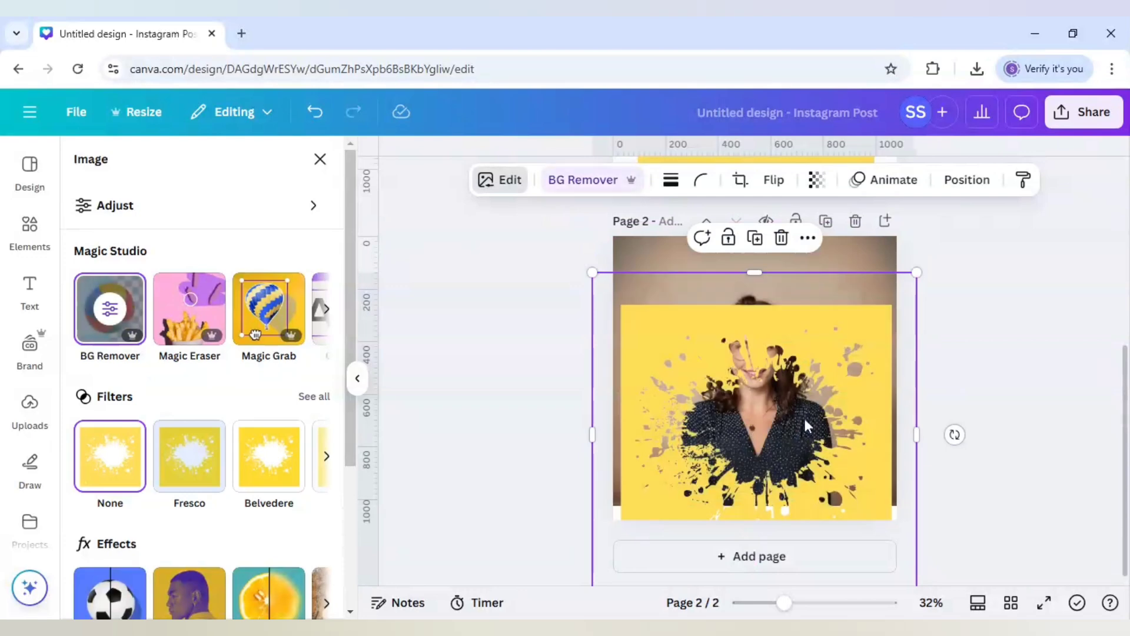
{"action": "left_click_drag", "start_coordinate": [804, 416], "coordinate": [808, 380]}
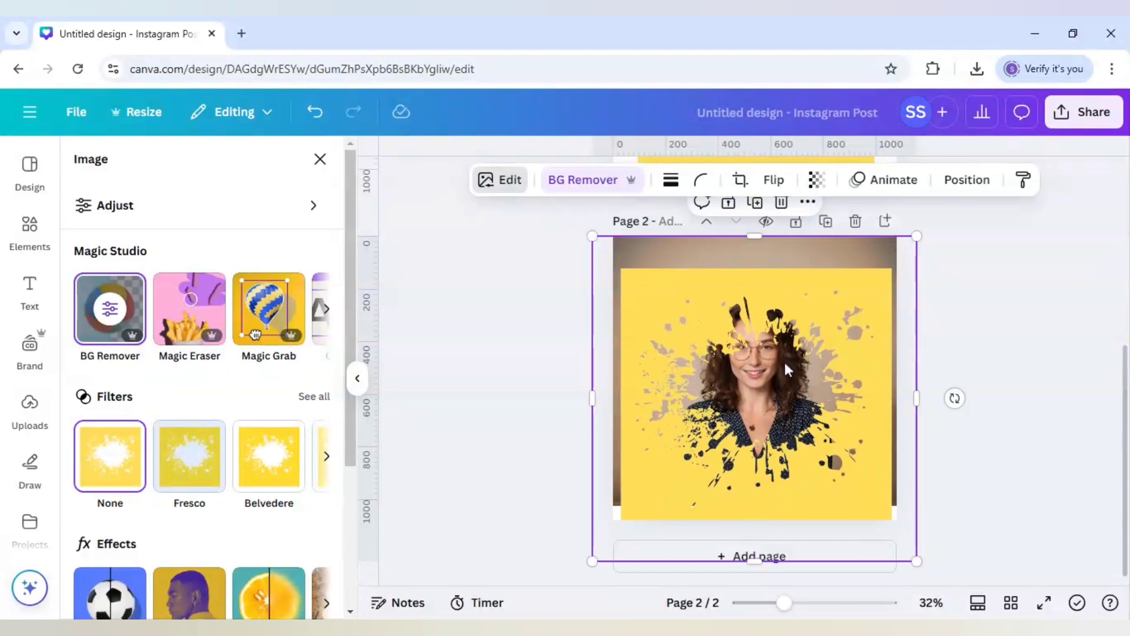
{"action": "left_click_drag", "start_coordinate": [760, 236], "coordinate": [759, 264]}
Duplicate the portrait exactly over the original, crop the copy from below to nose level, and remove its background with BG Remover
{"action": "left_click", "coordinate": [672, 252]}
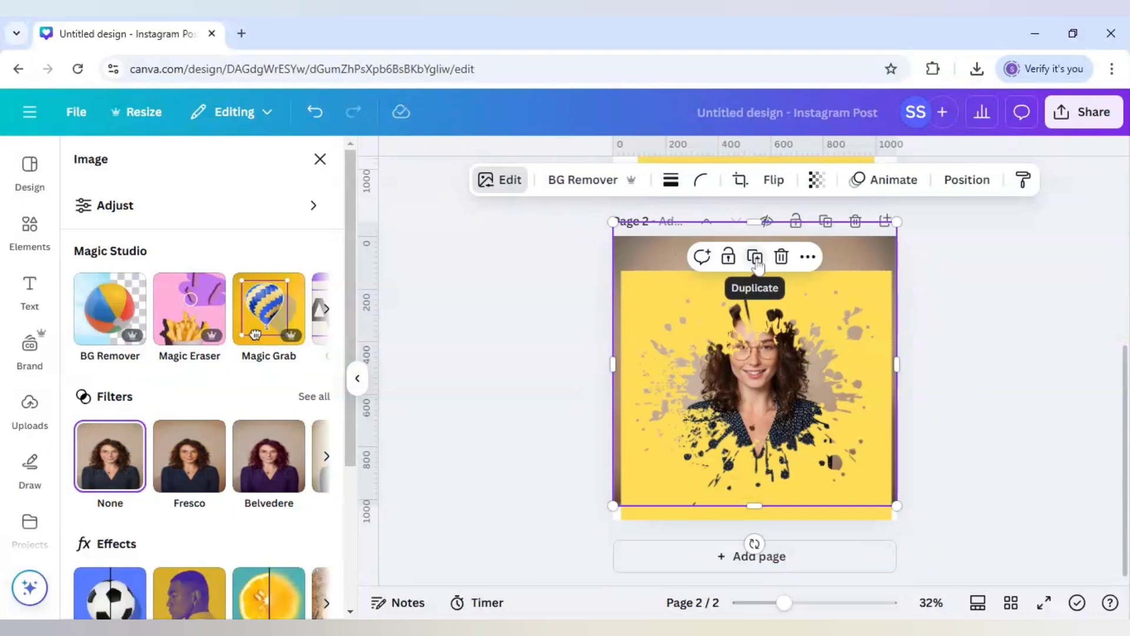
{"action": "left_click", "coordinate": [756, 260]}
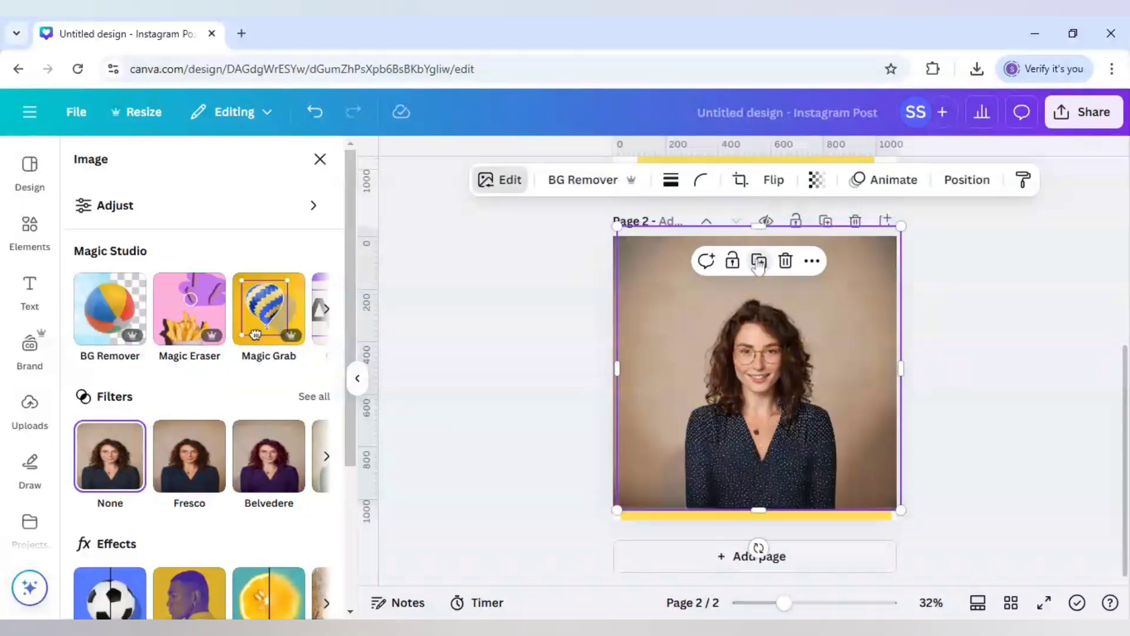
{"action": "left_click_drag", "start_coordinate": [775, 401], "coordinate": [768, 399]}
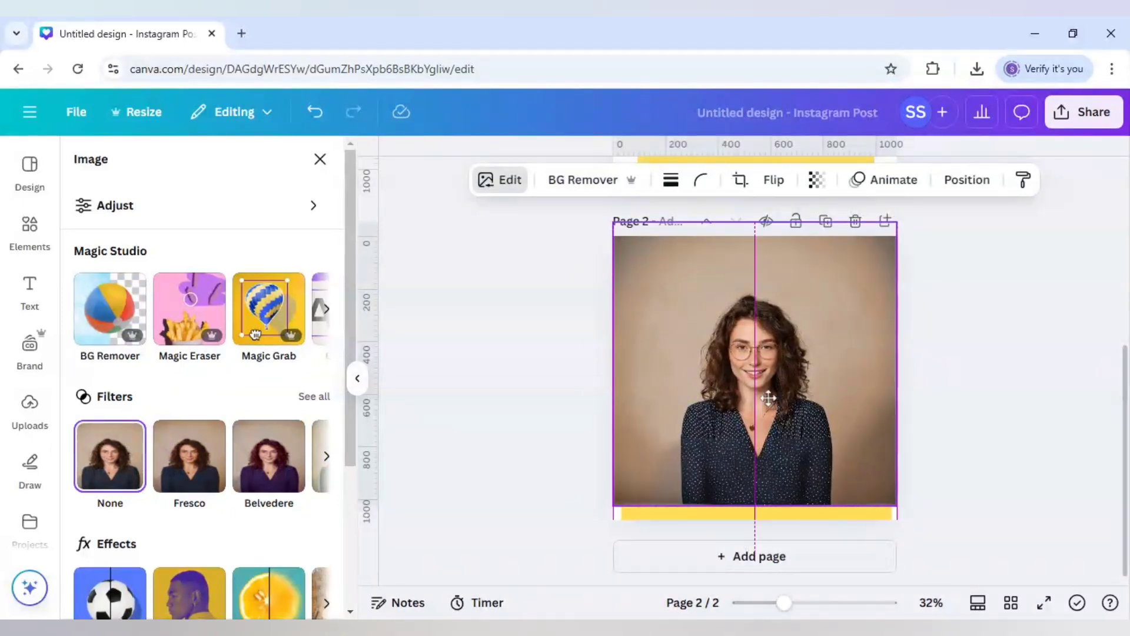
{"action": "left_click_drag", "start_coordinate": [755, 505], "coordinate": [763, 364]}
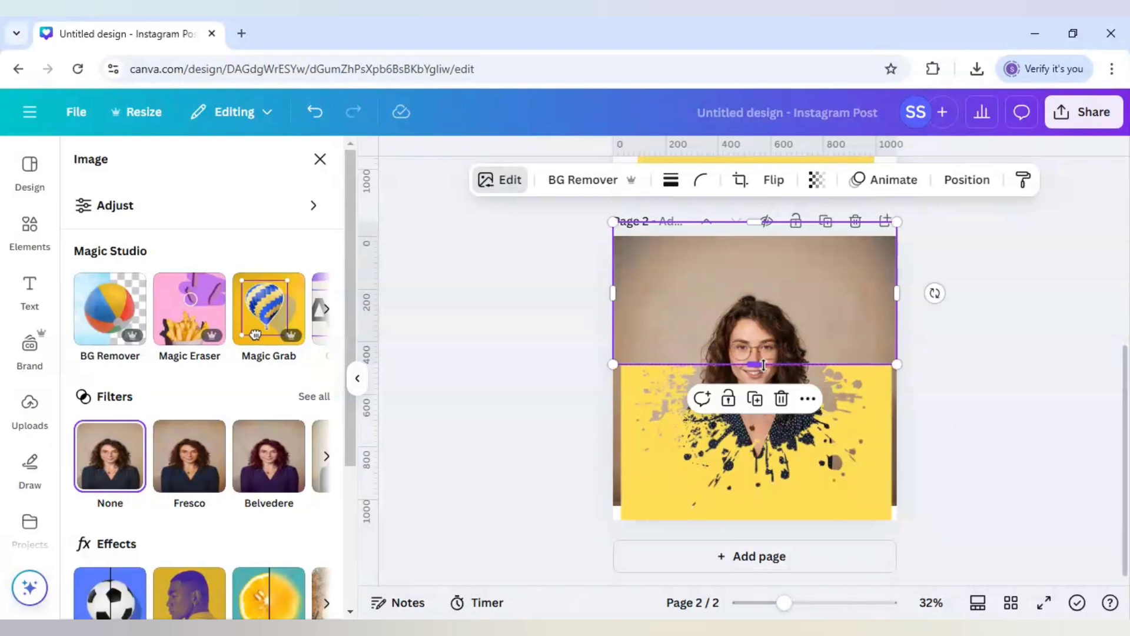
{"action": "left_click", "coordinate": [580, 186]}
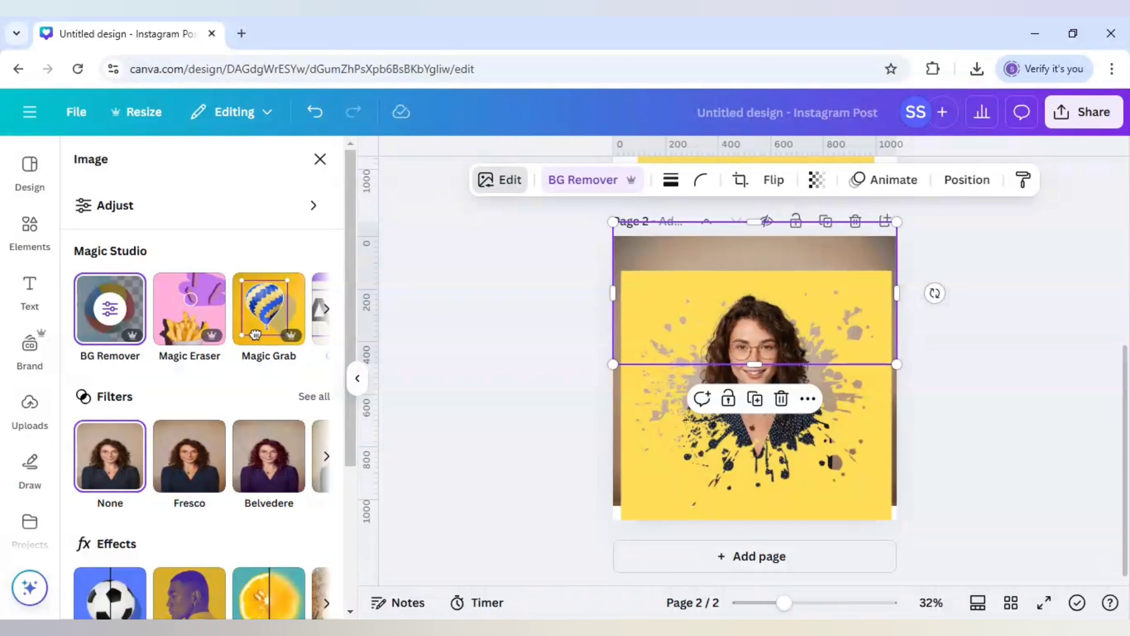
{"action": "left_click", "coordinate": [634, 453]}
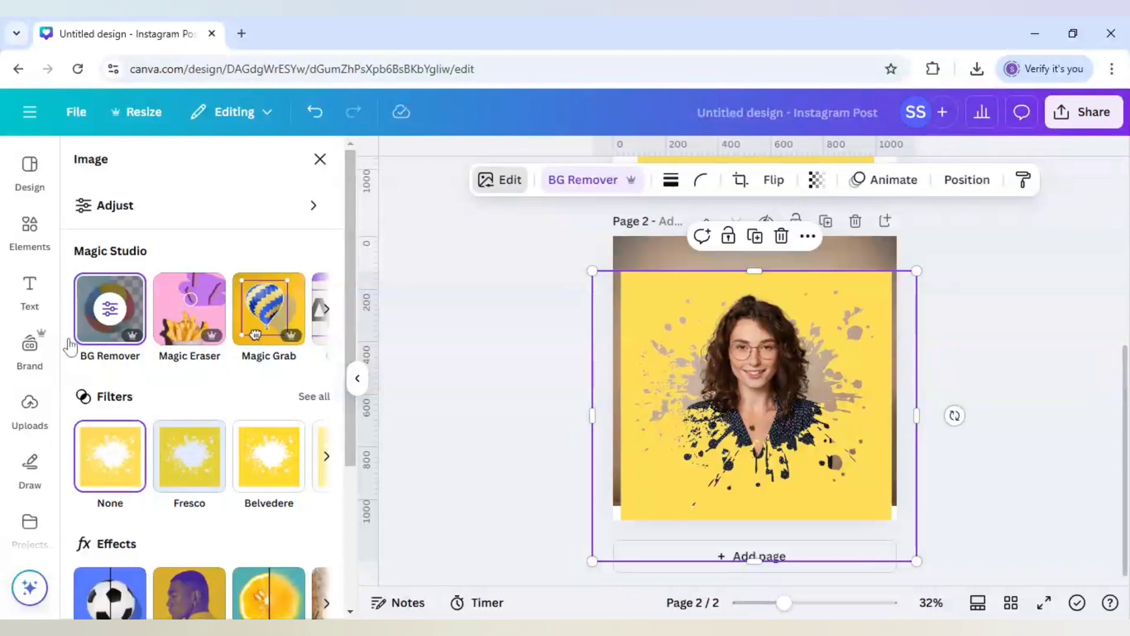
Add a square shape, stretch it into a full-height strip over the page's left edge, and fill it with the document's yellow
{"action": "left_click", "coordinate": [35, 228]}
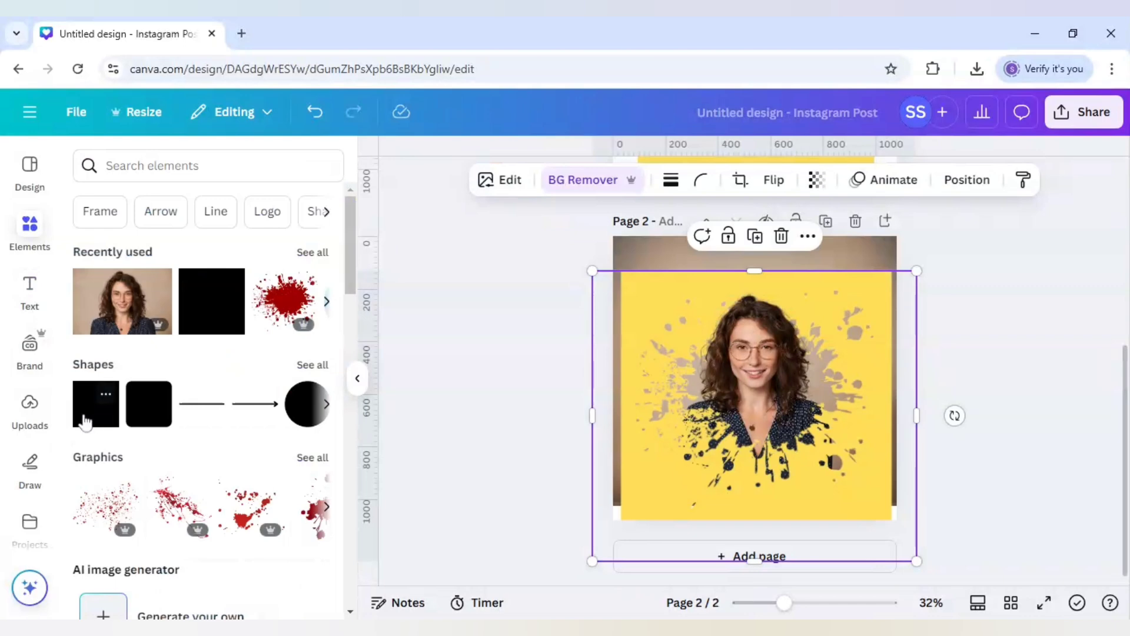
{"action": "left_click", "coordinate": [84, 420]}
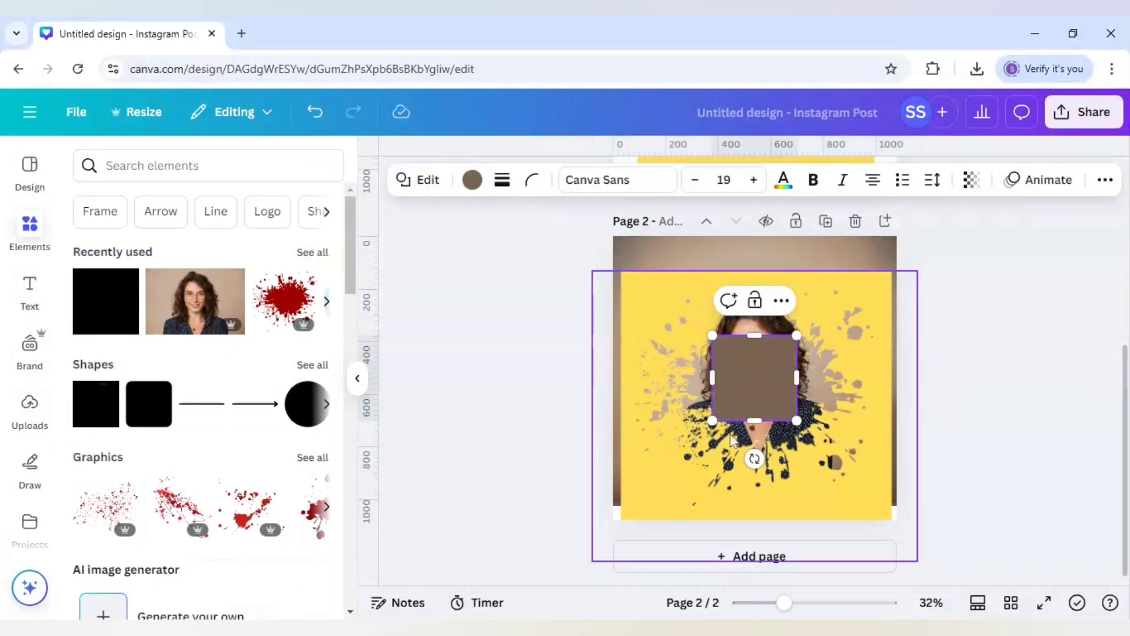
{"action": "left_click", "coordinate": [934, 409]}
{"action": "left_click", "coordinate": [793, 391]}
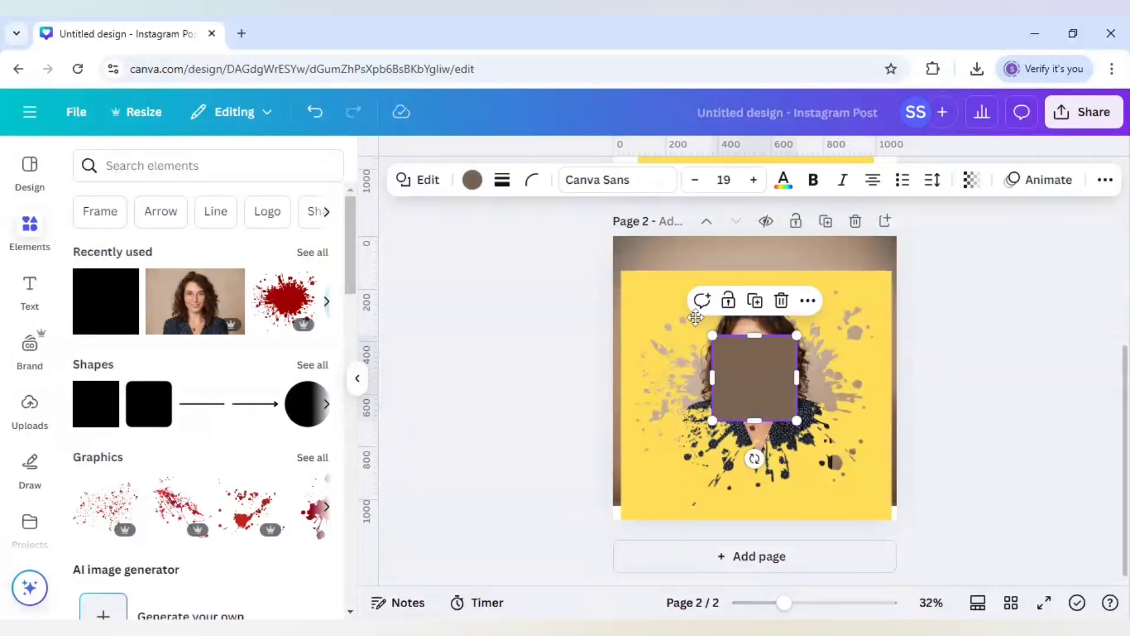
{"action": "left_click_drag", "start_coordinate": [765, 382], "coordinate": [582, 526]}
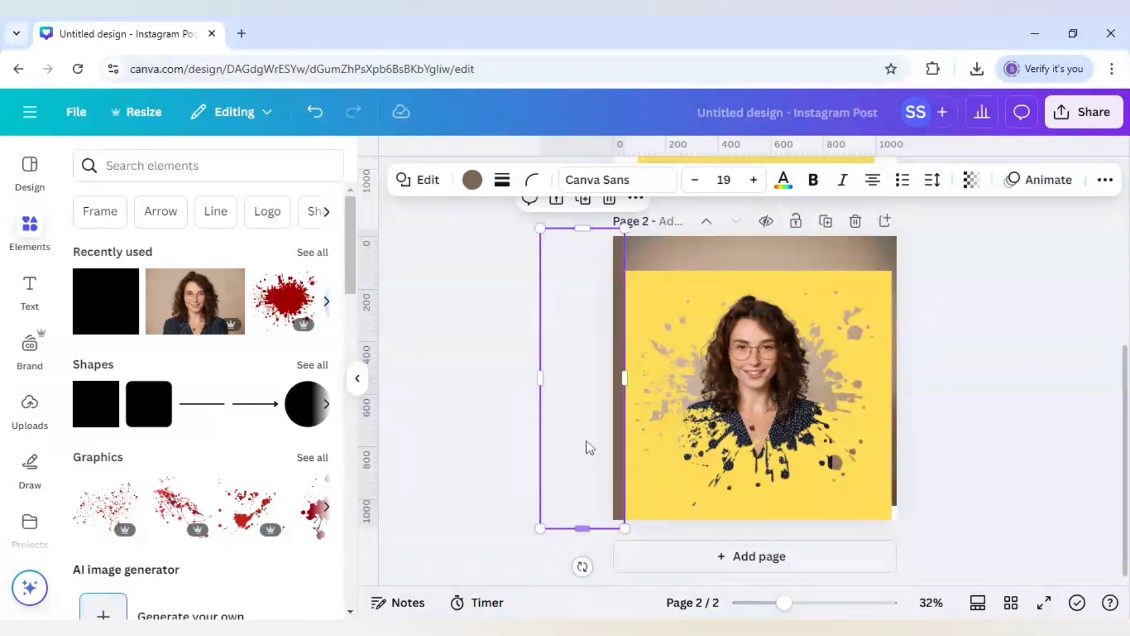
{"action": "left_click", "coordinate": [472, 180]}
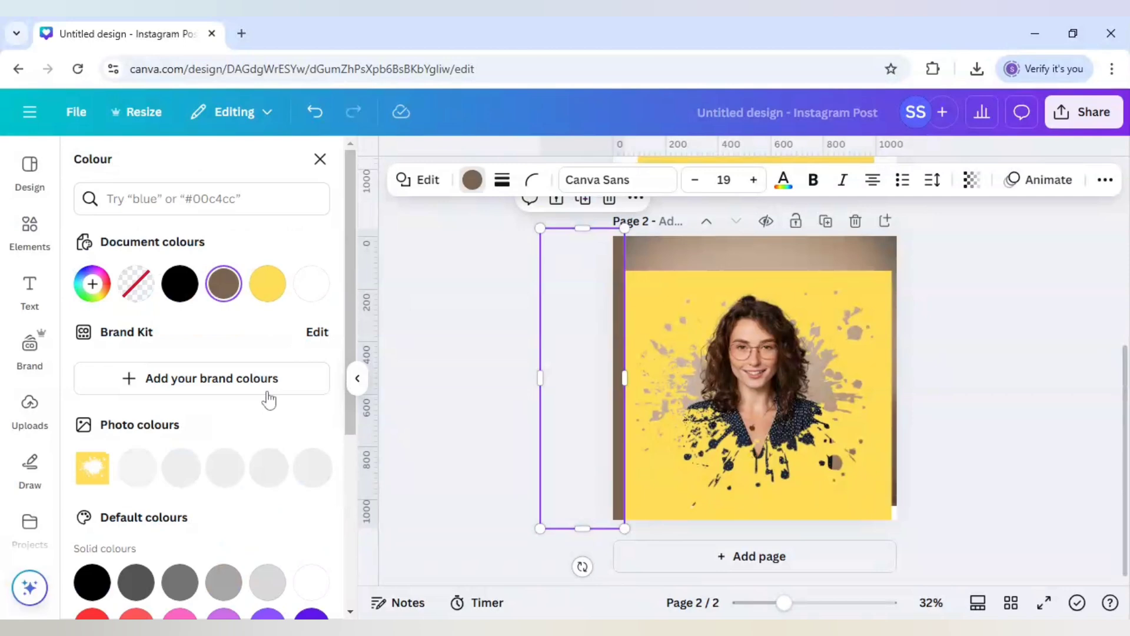
{"action": "left_click", "coordinate": [267, 284]}
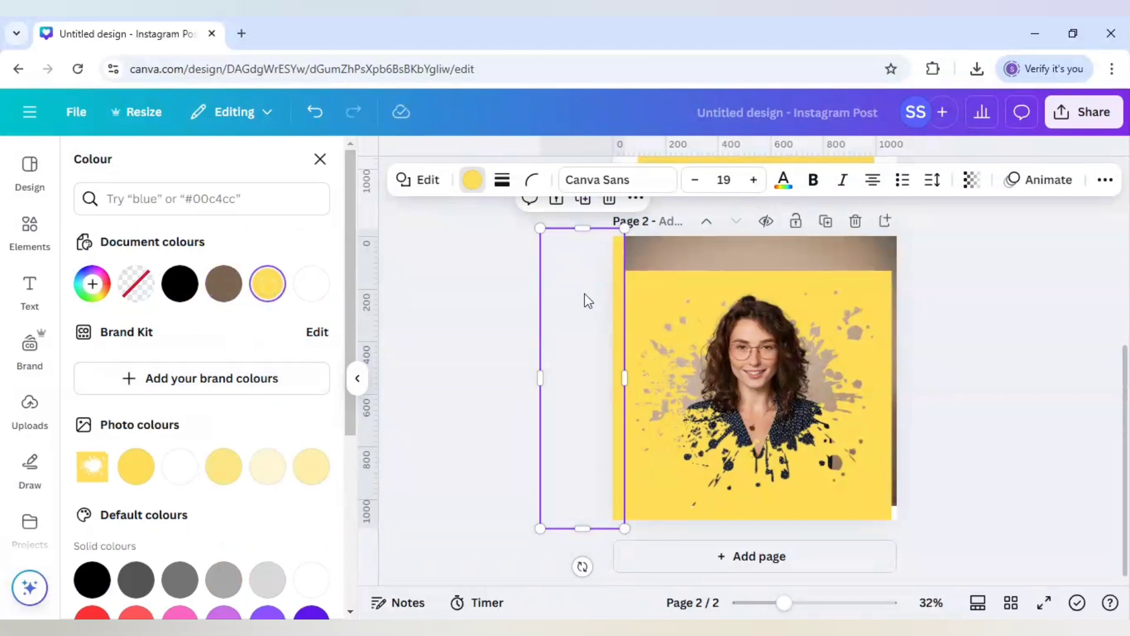
Cover the page's right edge with a copy of the yellow strip and the top edge with another copy rotated horizontal
{"action": "left_click_drag", "start_coordinate": [558, 395], "coordinate": [918, 404]}
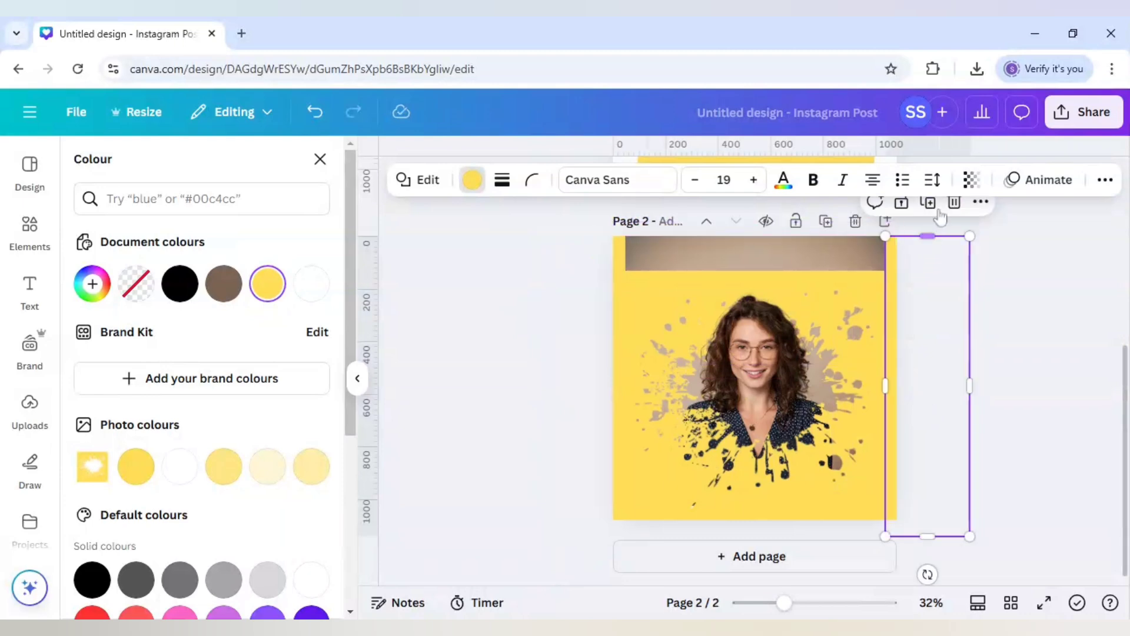
{"action": "left_click_drag", "start_coordinate": [930, 426], "coordinate": [714, 360]}
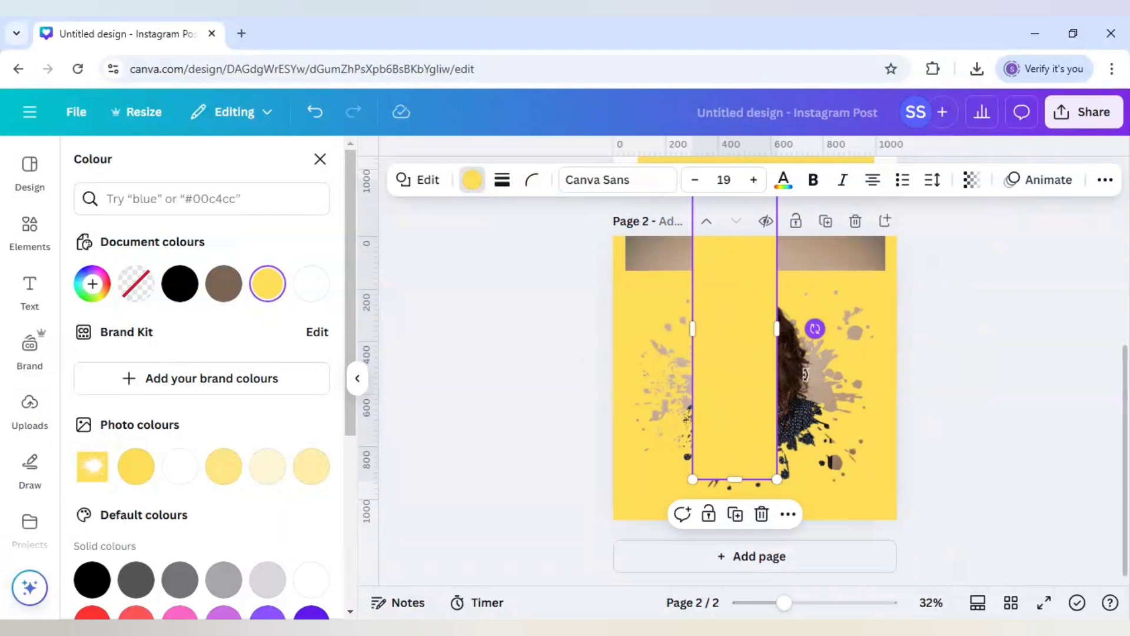
{"action": "left_click_drag", "start_coordinate": [818, 330], "coordinate": [760, 439]}
{"action": "left_click_drag", "start_coordinate": [757, 355], "coordinate": [786, 251]}
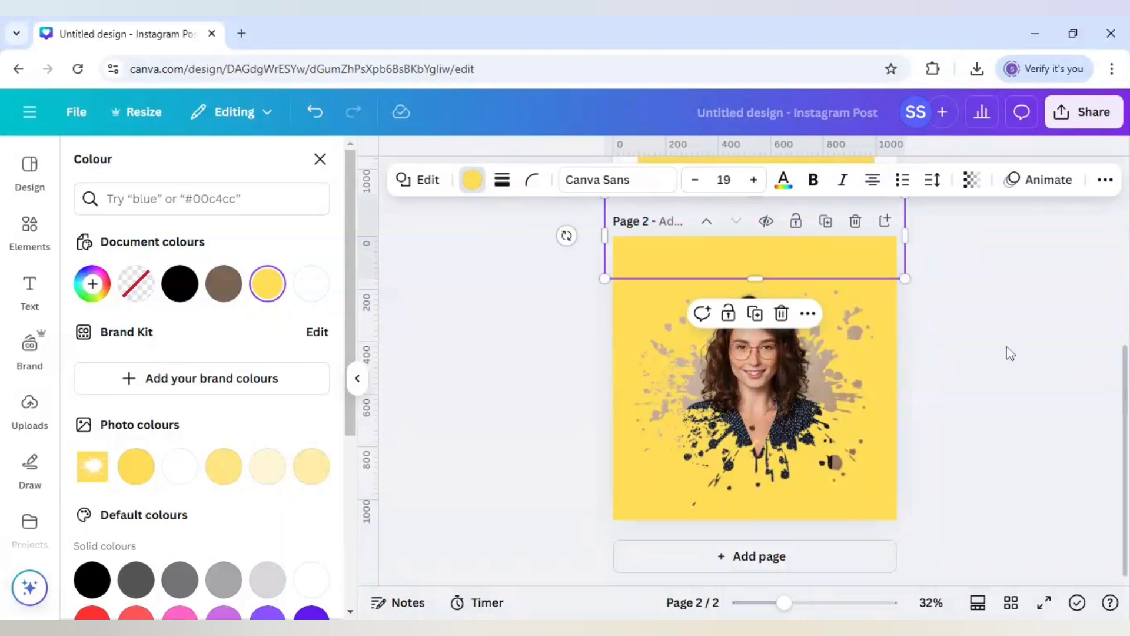
{"action": "left_click", "coordinate": [1004, 400]}
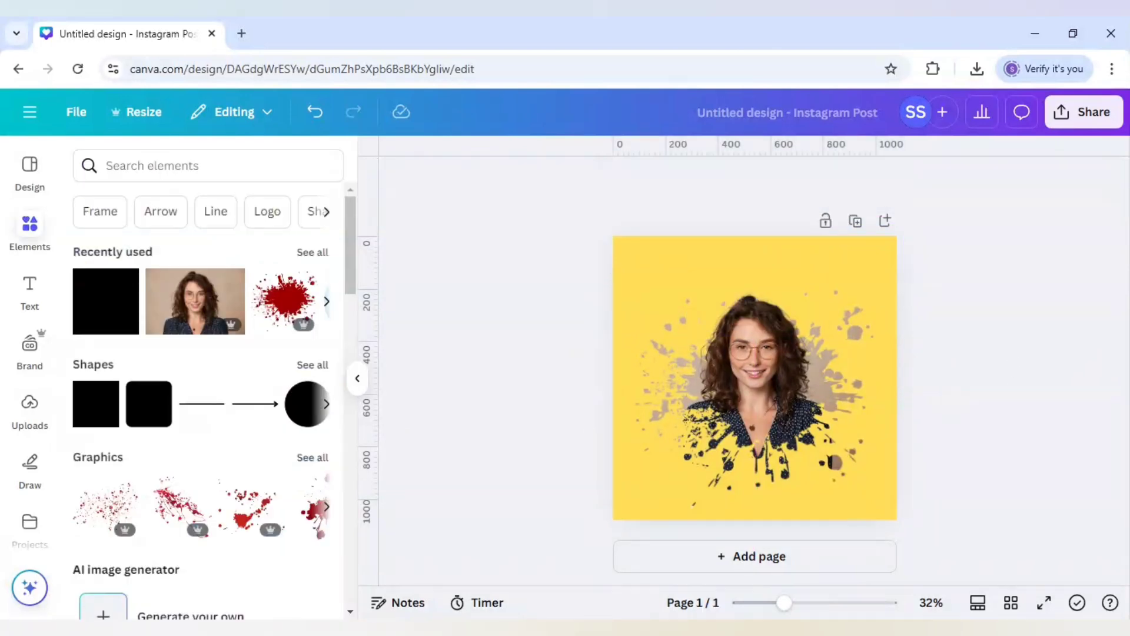